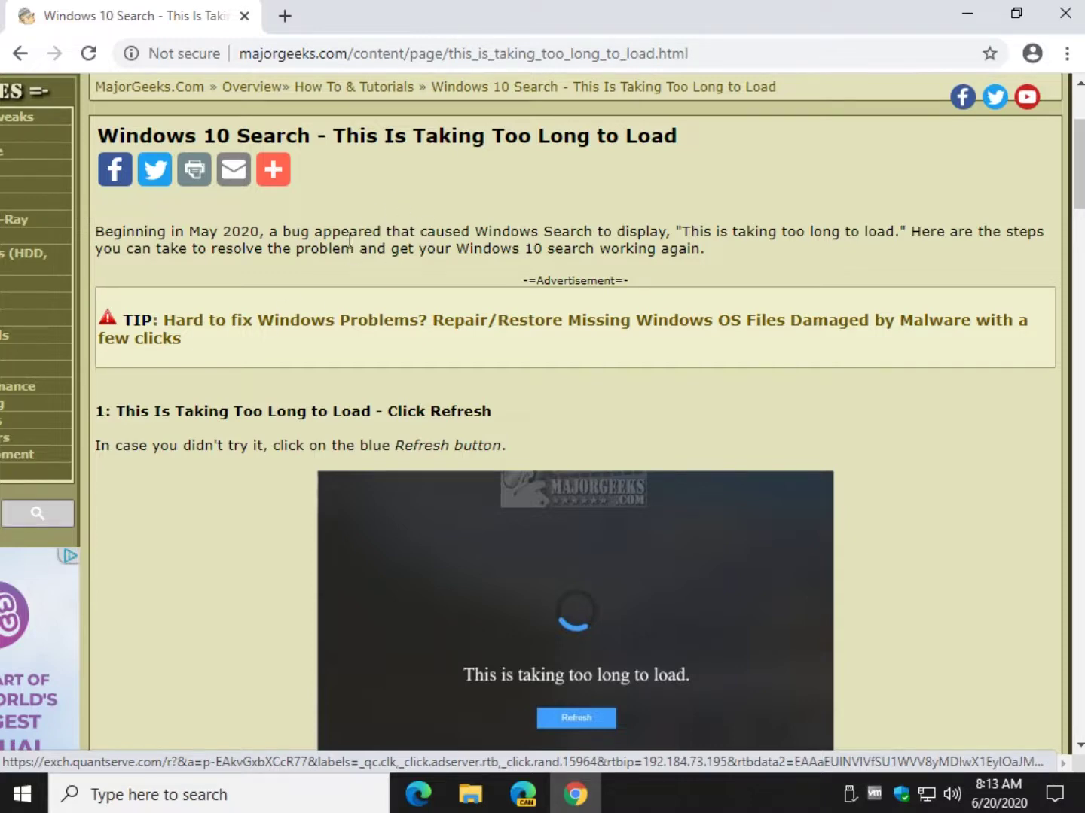
- Scroll the MajorGeeks article down to section 3, the Windows Search Troubleshooter
scroll(532, 515, "down", 3)
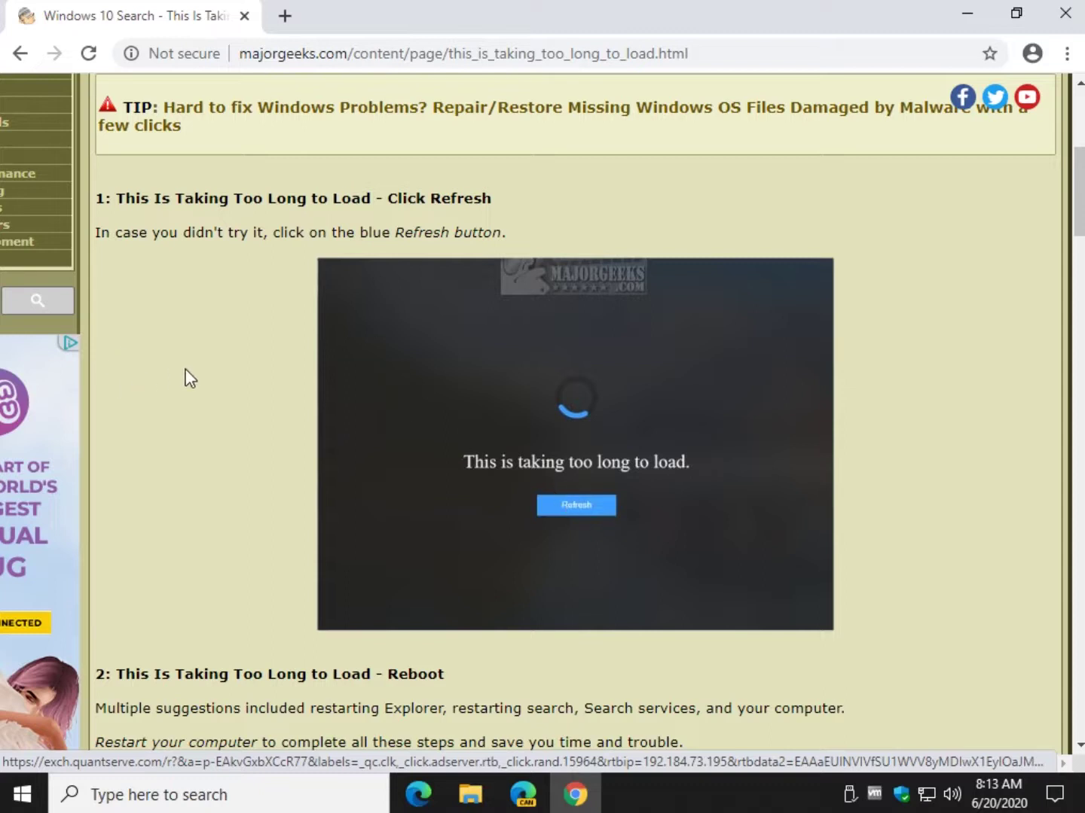
scroll(190, 378, "down", 2)
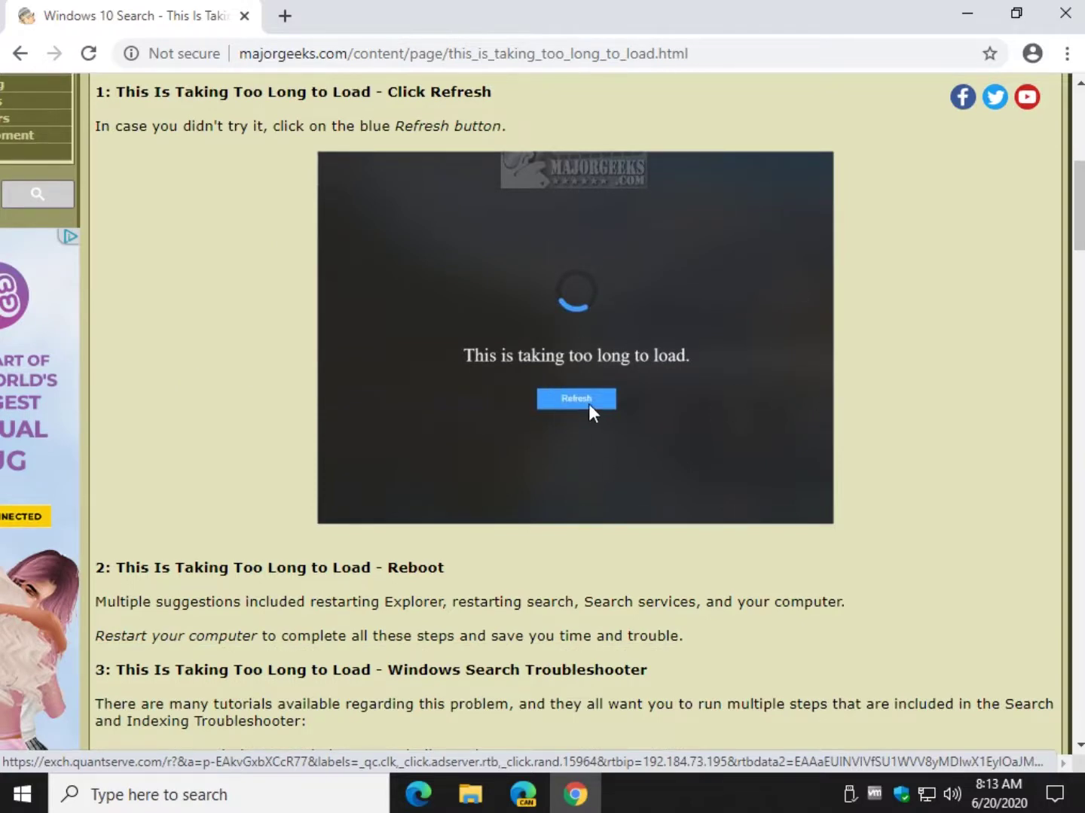
scroll(242, 425, "down", 5)
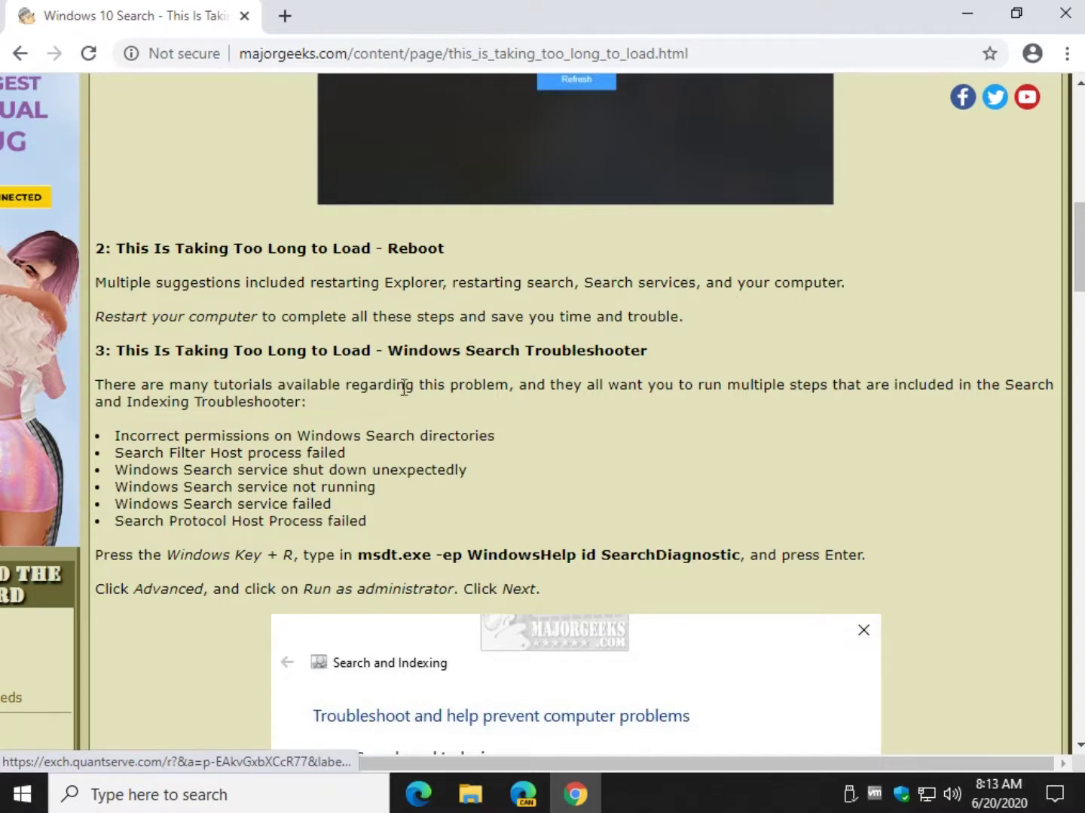
- Copy the article's command 'msdt.exe -ep WindowsHelp id SearchDiagnostic' to the clipboard
scroll(403, 341, "down", 2)
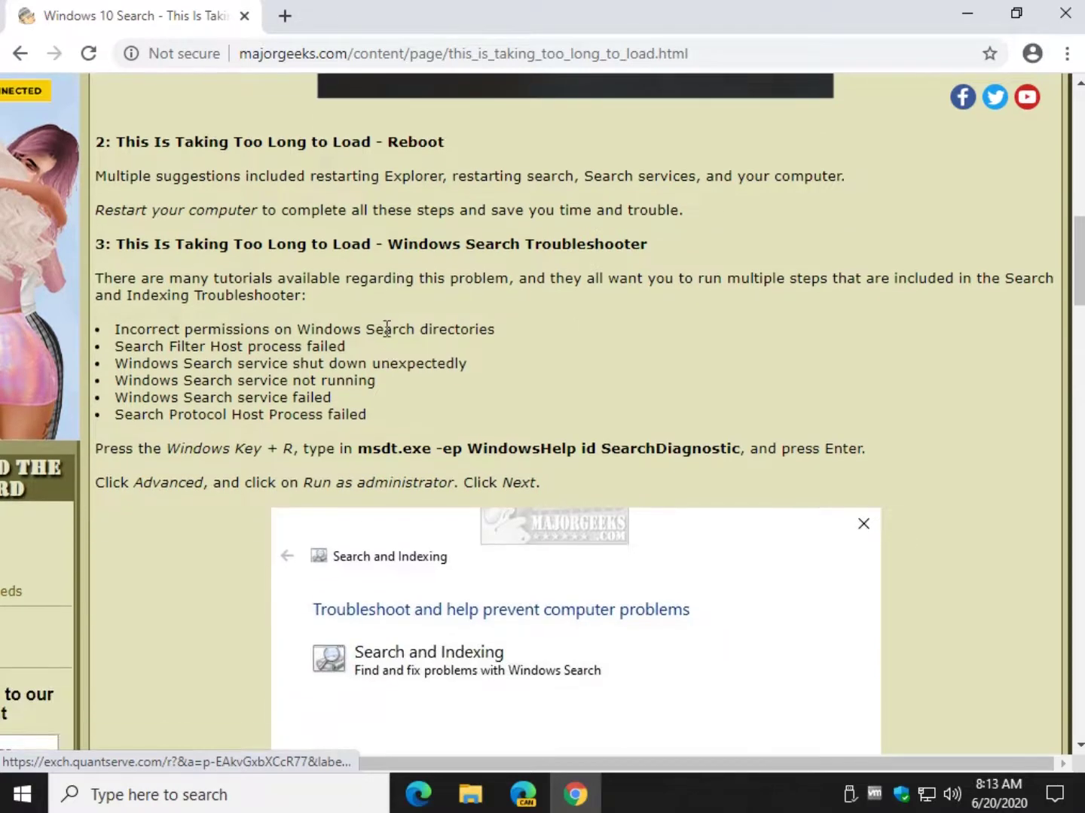
scroll(612, 313, "down", 2)
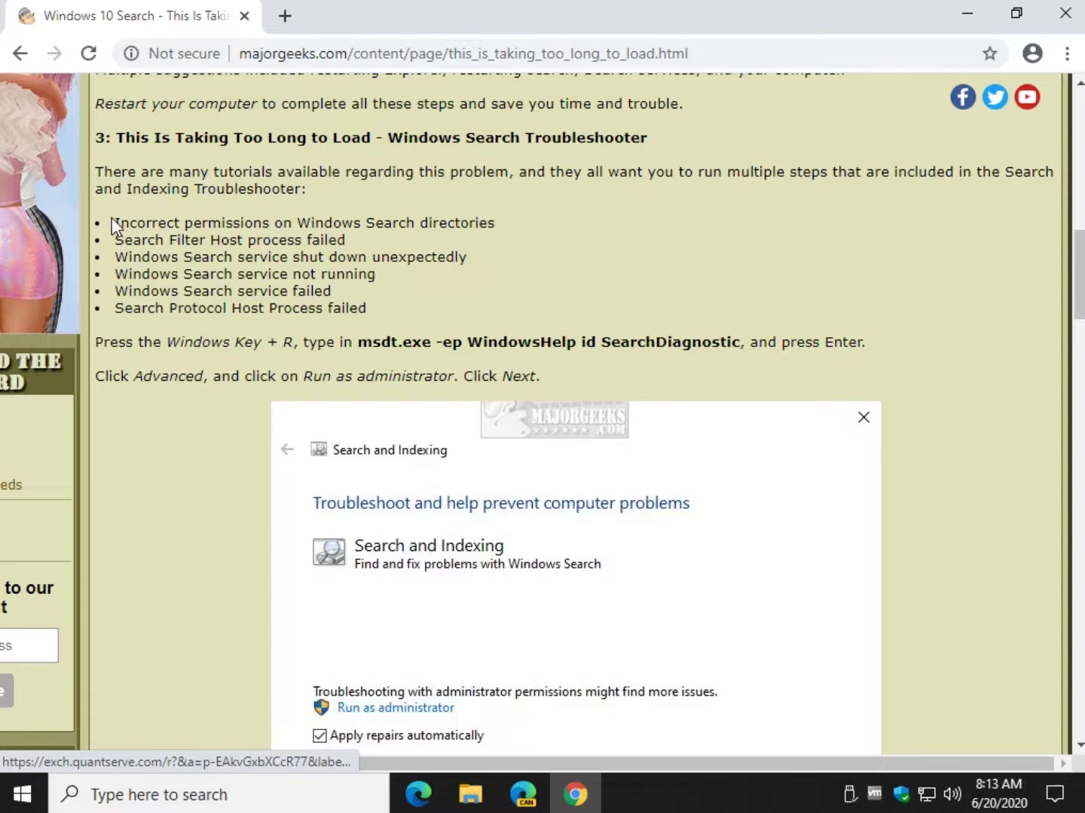
left_click_drag(112, 218, 478, 309)
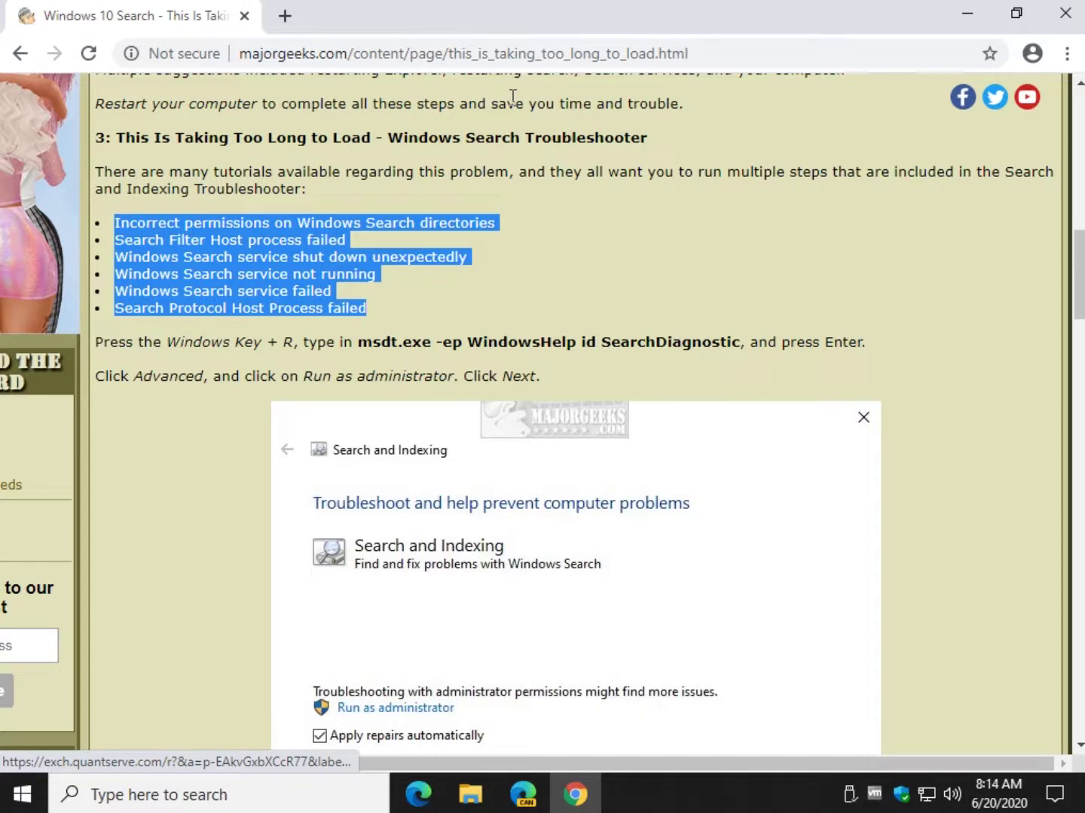
left_click(224, 240)
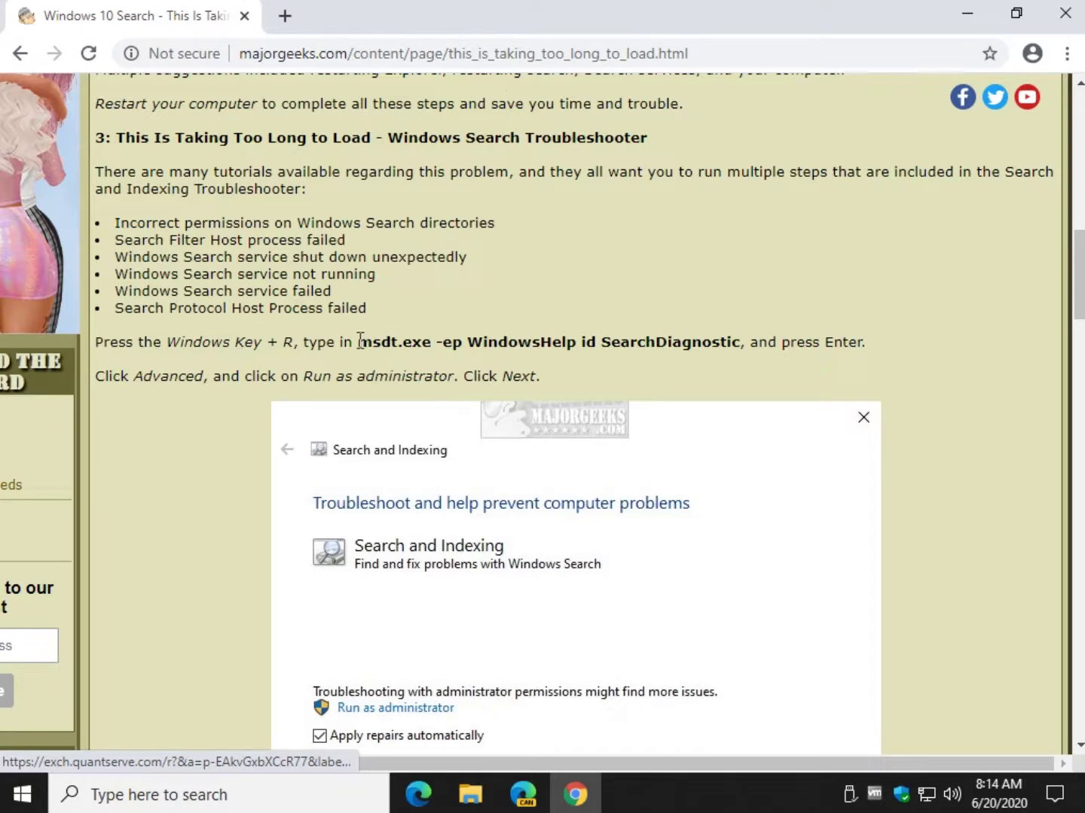
left_click_drag(361, 342, 748, 339)
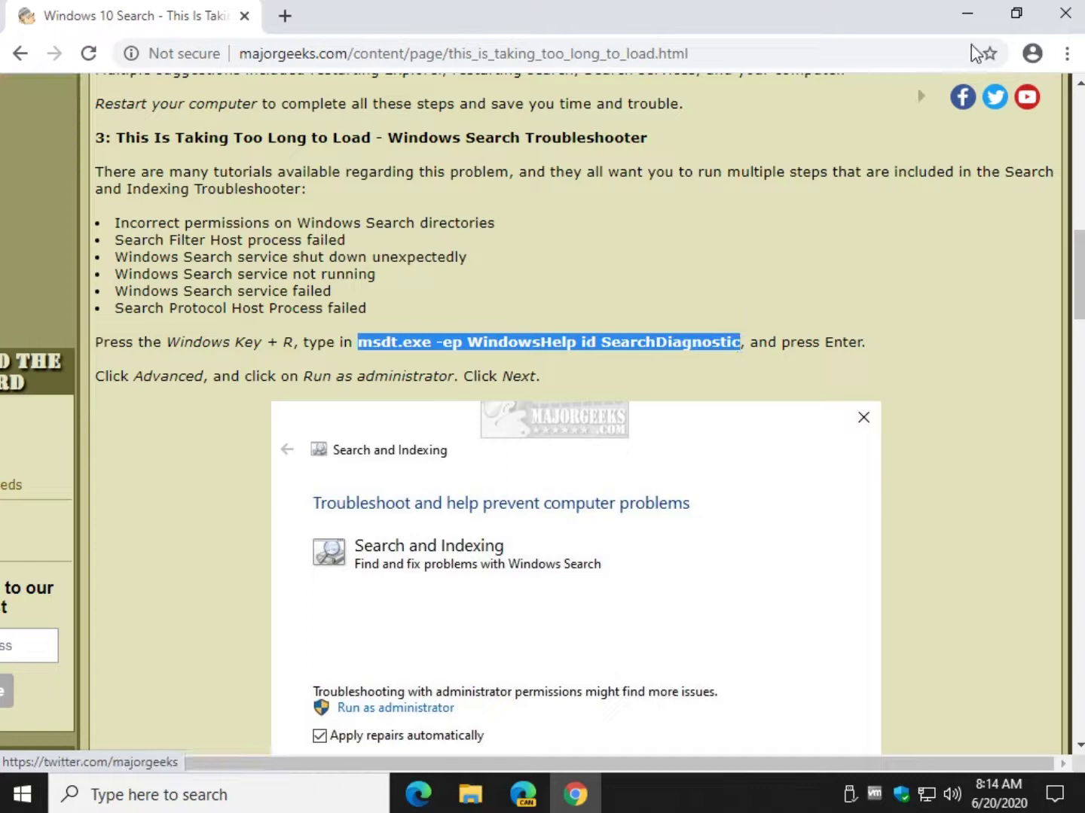
right_click(507, 342)
left_click(545, 360)
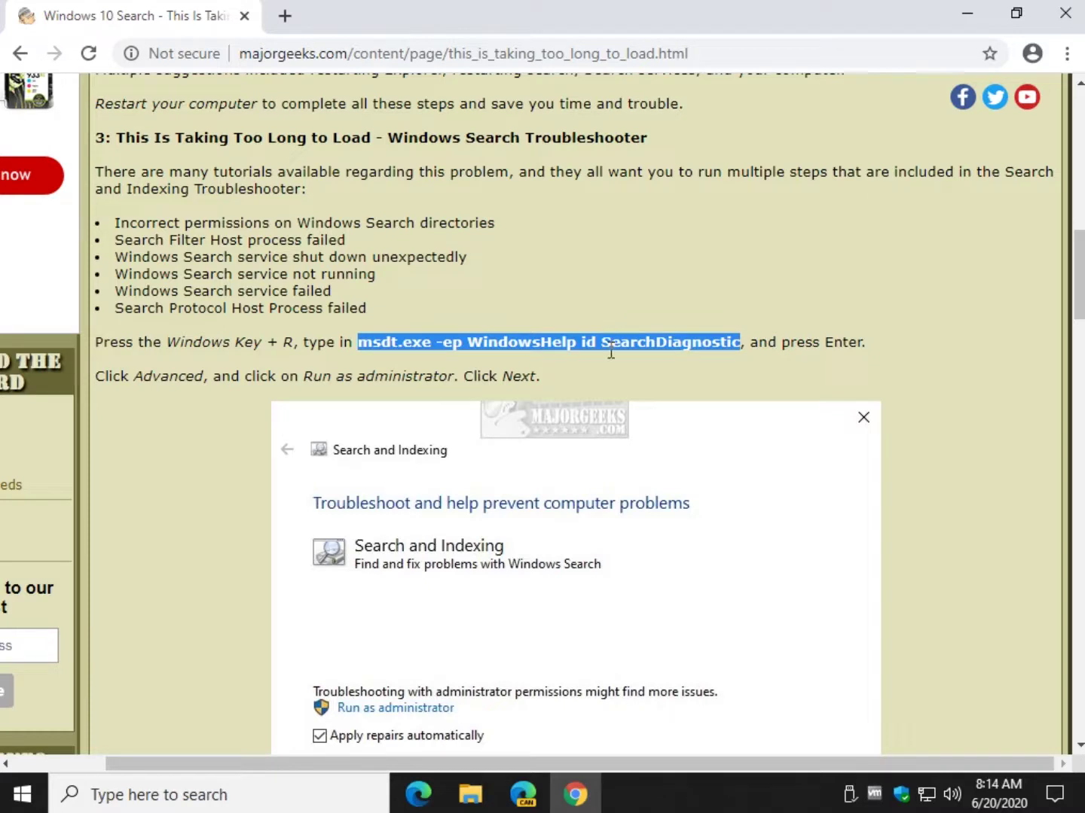
- Launch the copied msdt command from Run and restart the troubleshooter as administrator
key("super+r")
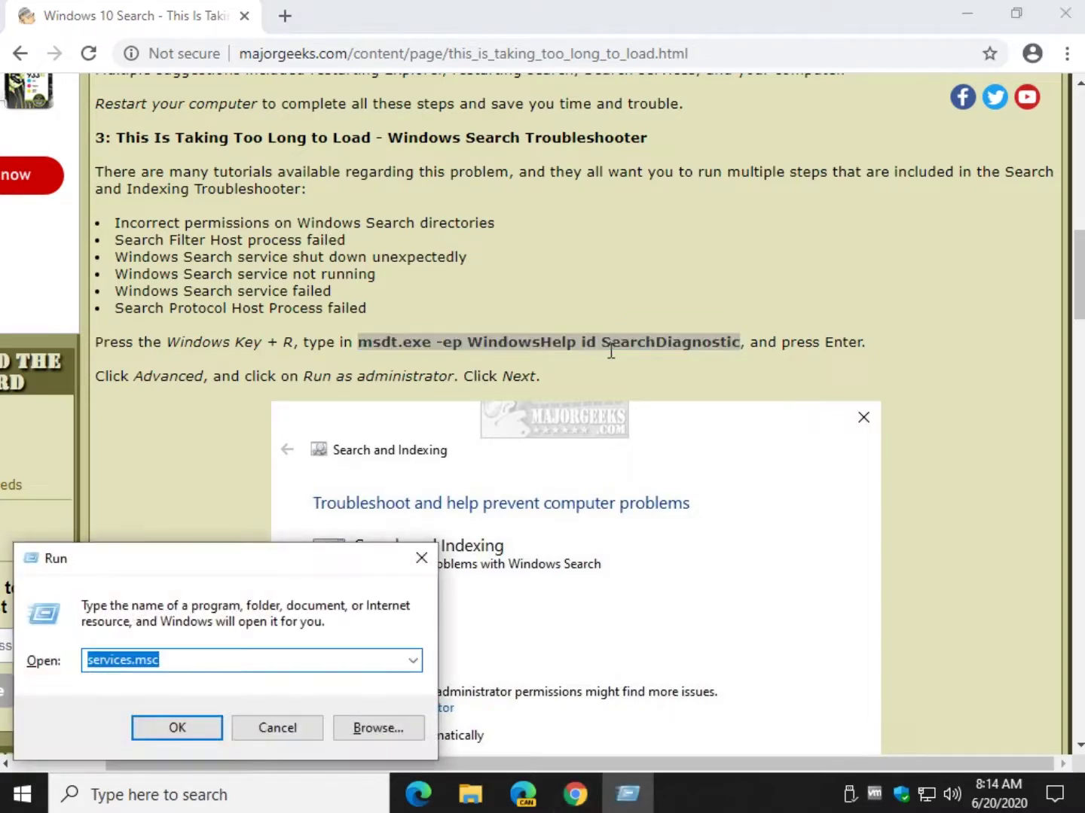
key("ctrl+v")
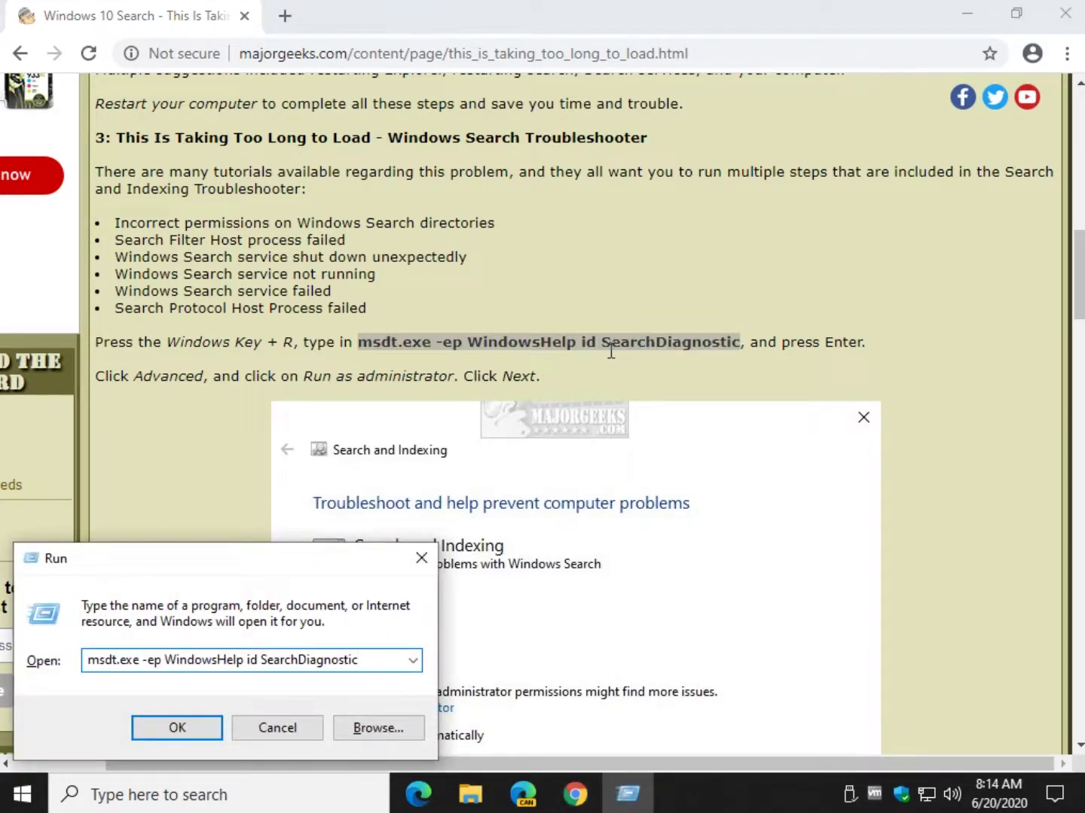
left_click(161, 727)
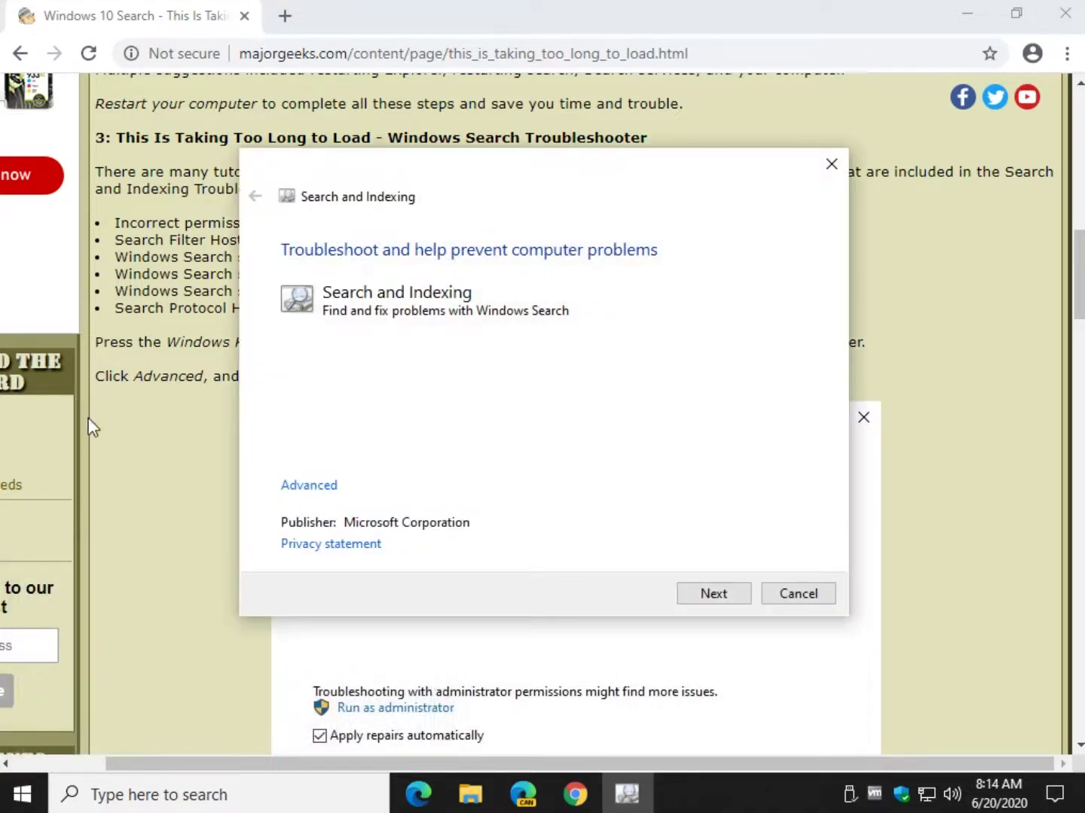
left_click(305, 487)
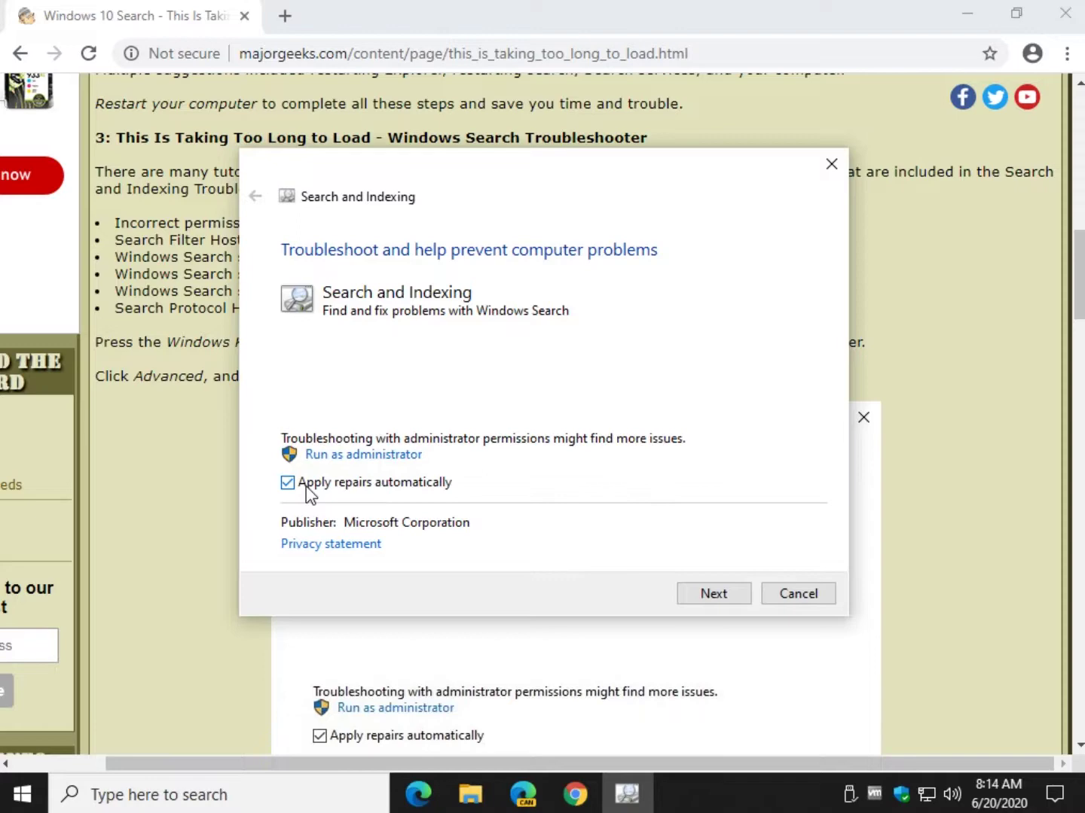
left_click(344, 456)
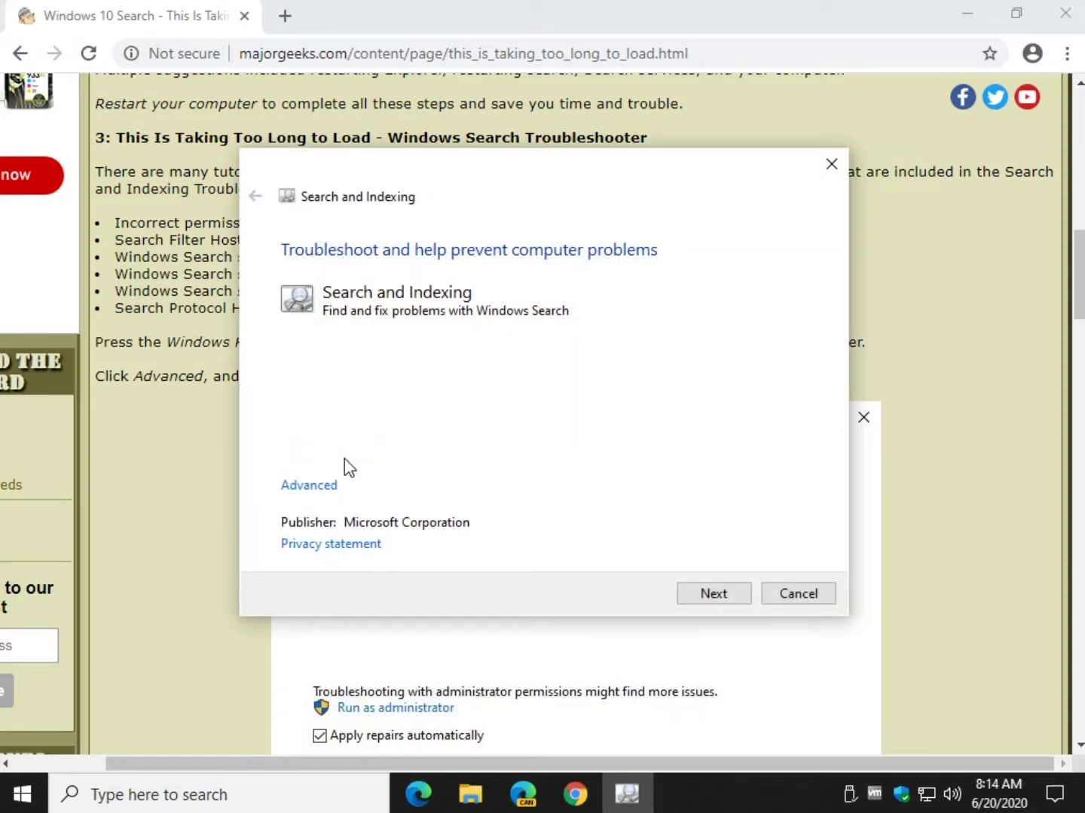
- Tick 'Search or indexing is slow' and 'Can't start a search or see results' as the problems
left_click(680, 593)
left_click(714, 599)
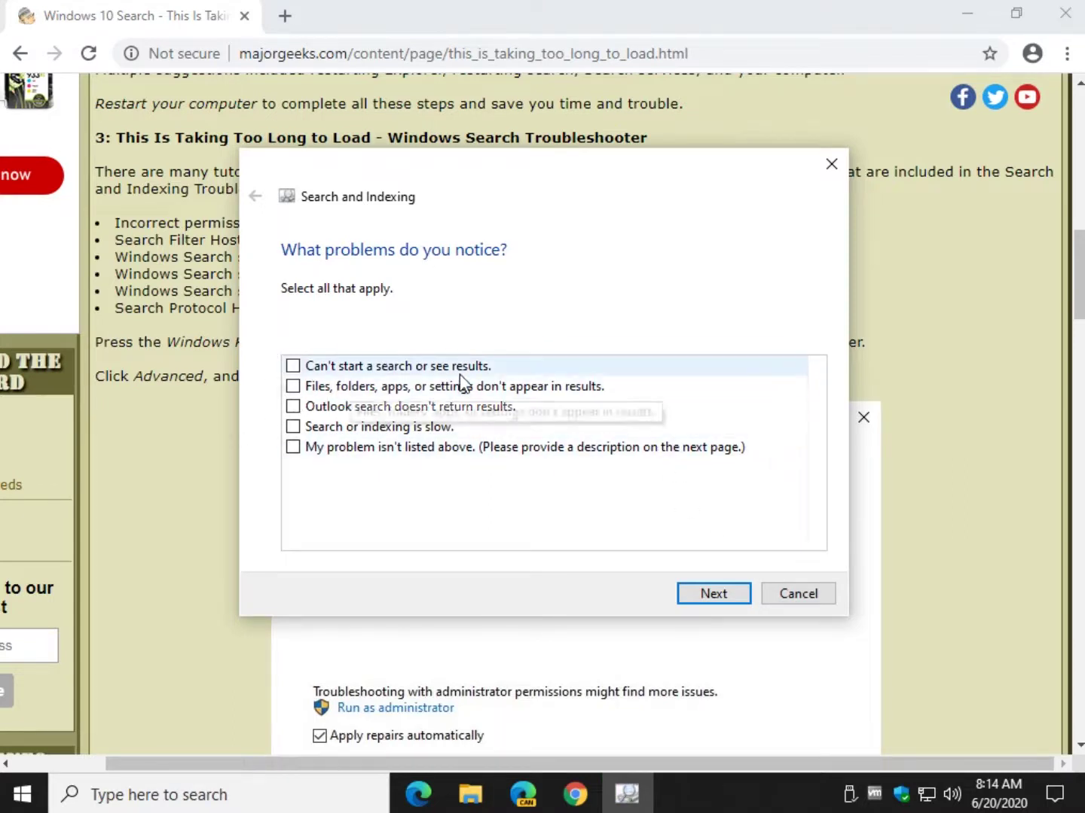
left_click(295, 427)
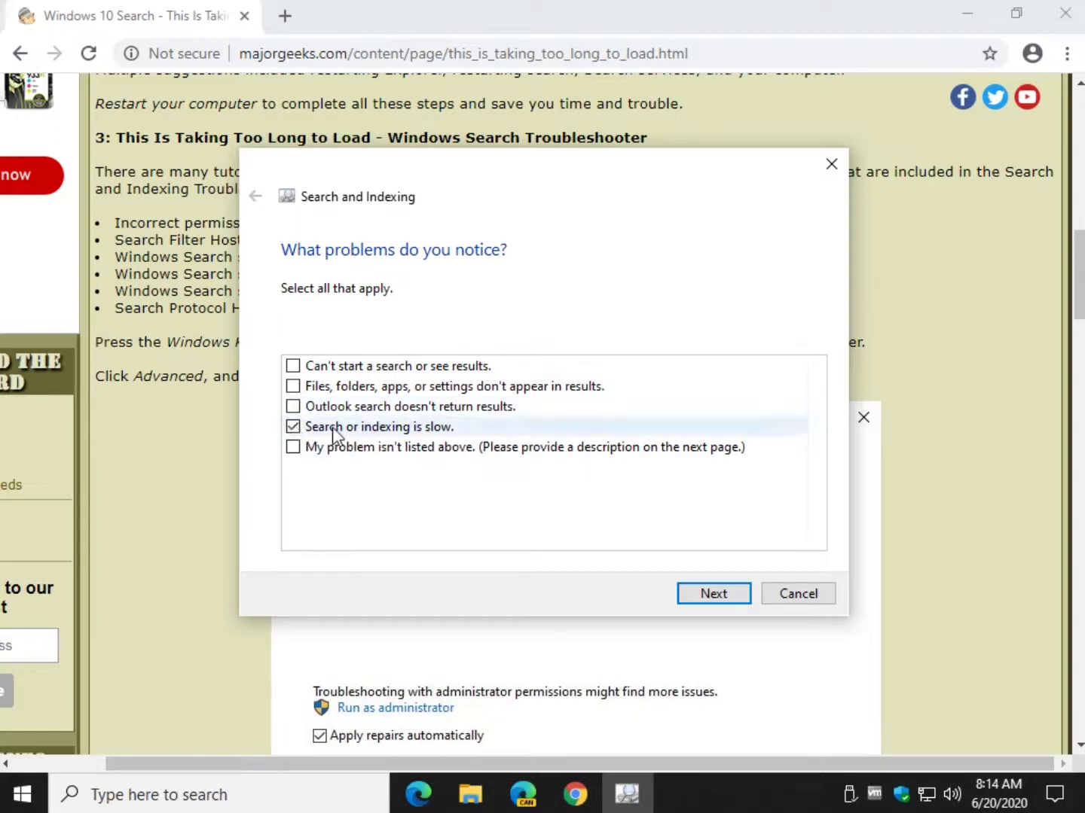
left_click(293, 367)
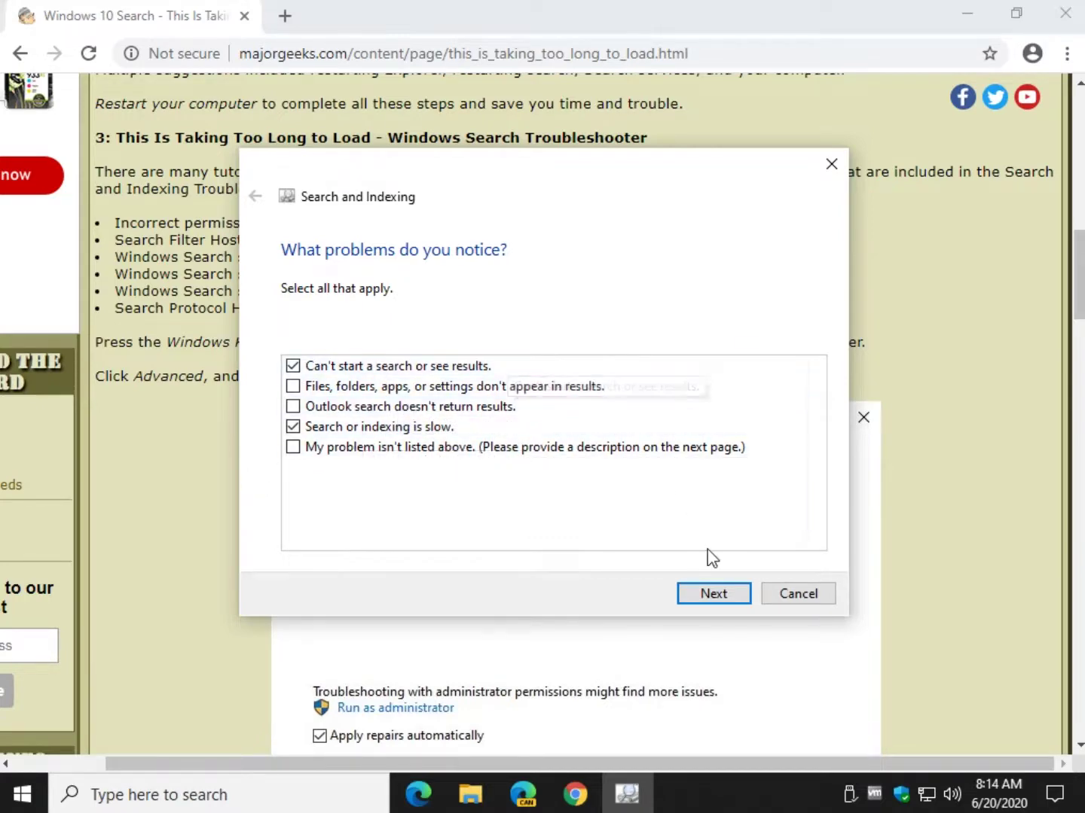
left_click(1047, 483)
- Continue the troubleshooter, leaving the problem description empty, until it finishes detecting
scroll(833, 498, "down", 10)
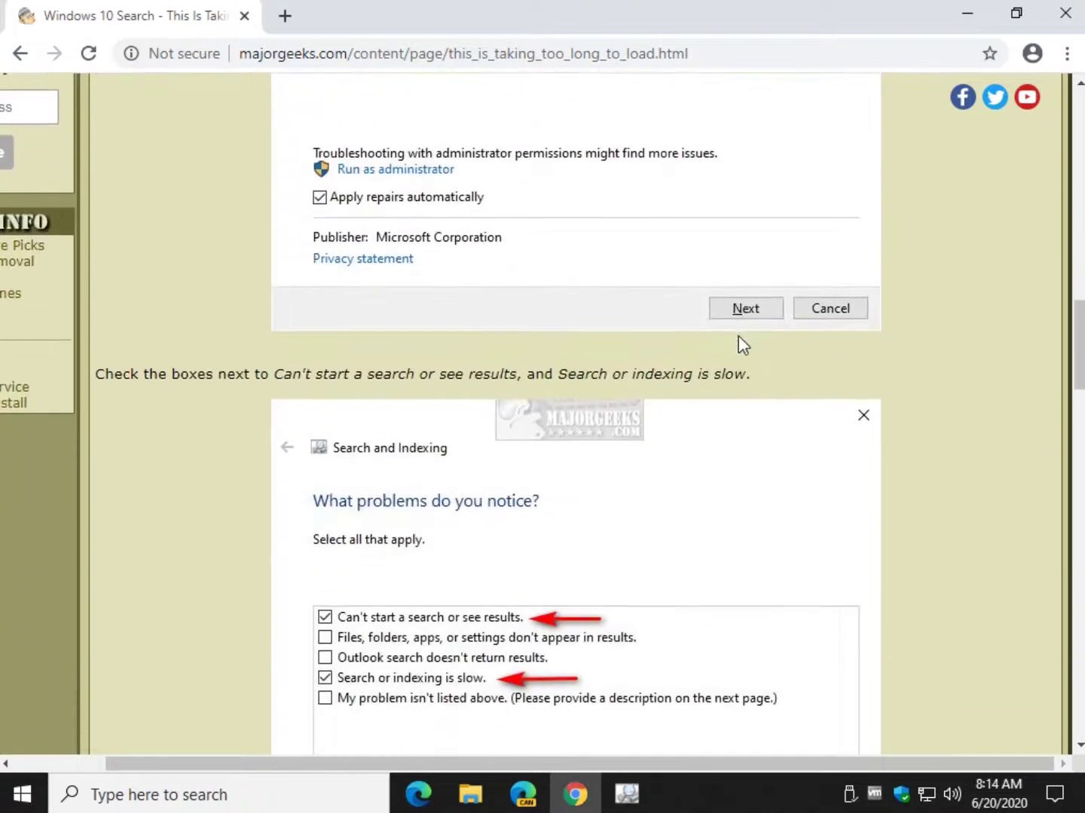
scroll(709, 363, "down", 8)
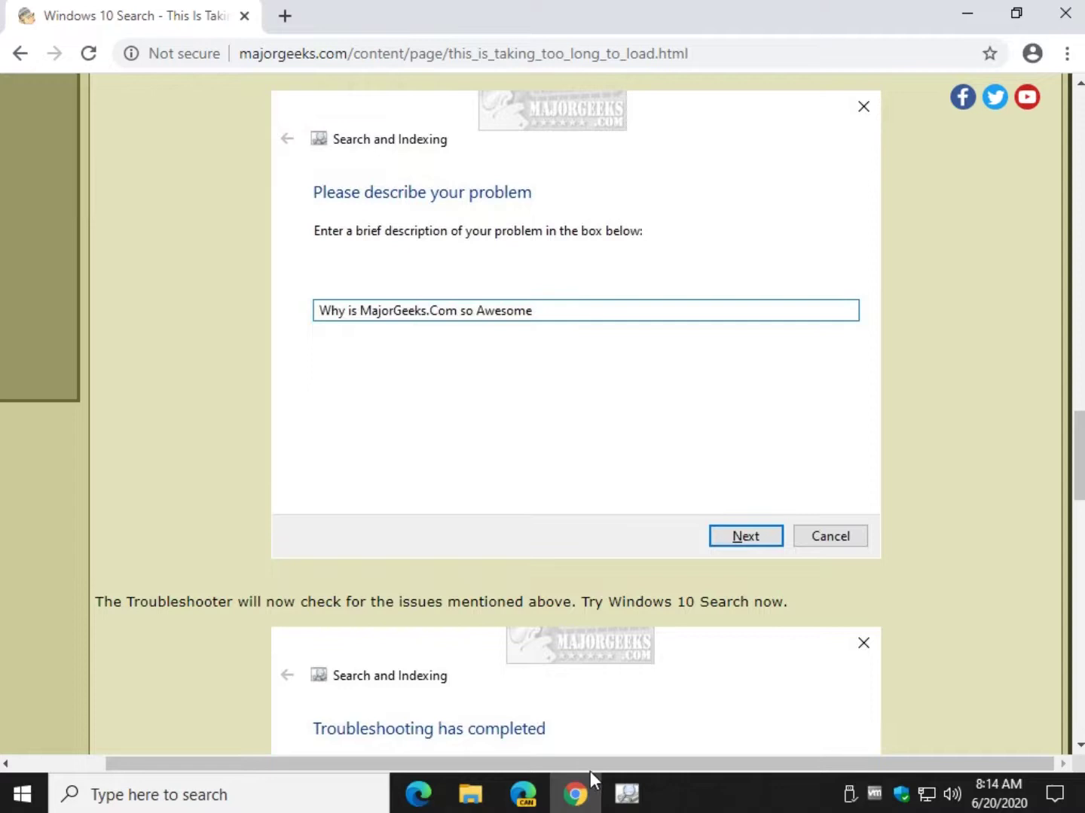
left_click(627, 795)
left_click(737, 593)
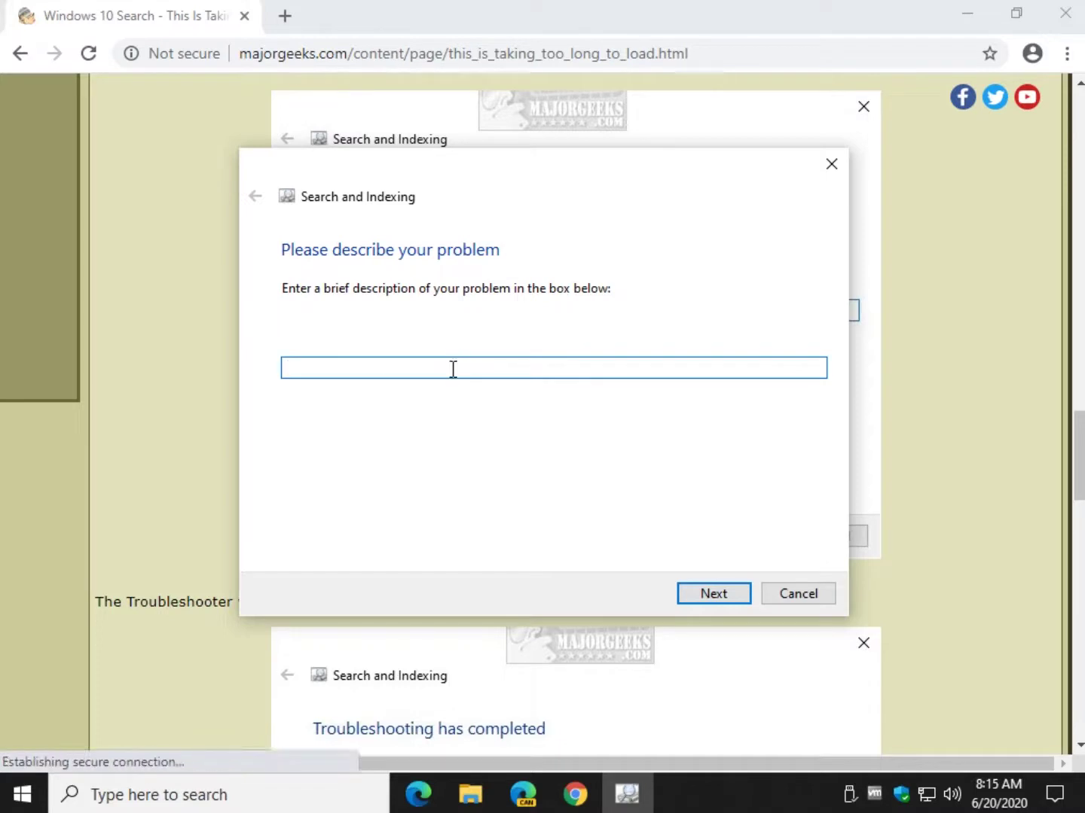
left_click(738, 593)
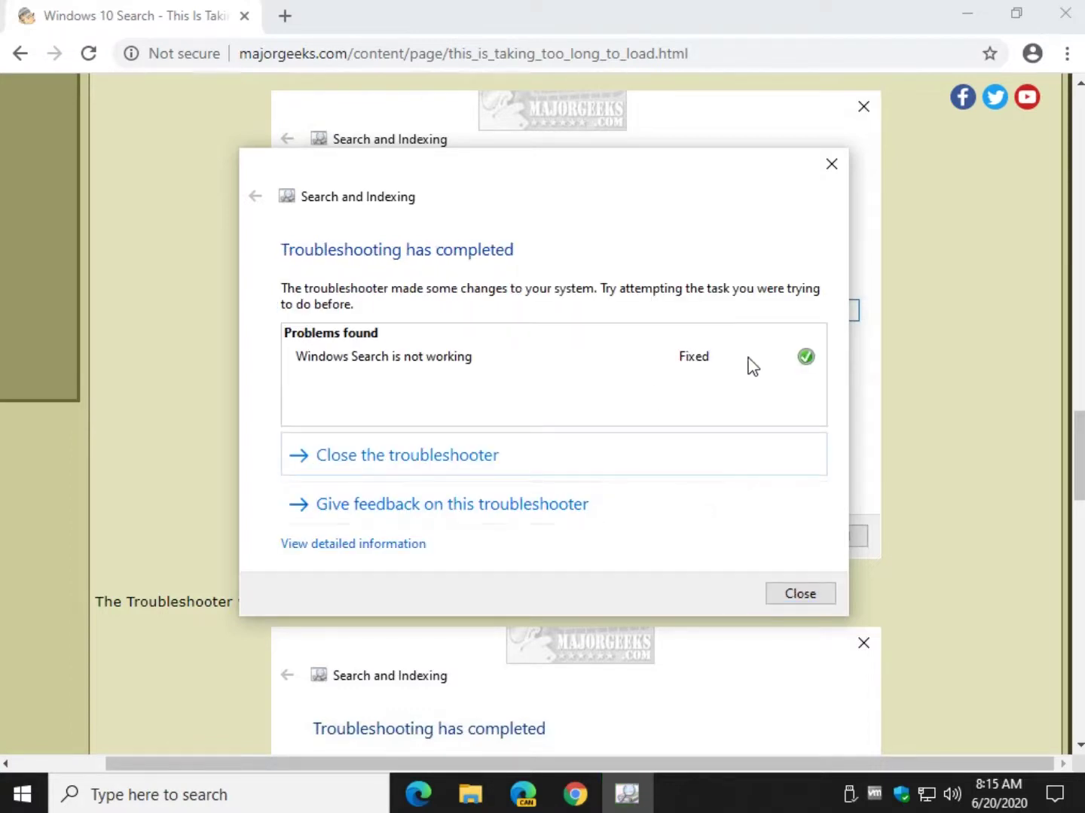
- Close the finished troubleshooter and scroll the article to step 4, Check Windows Updates
key("super")
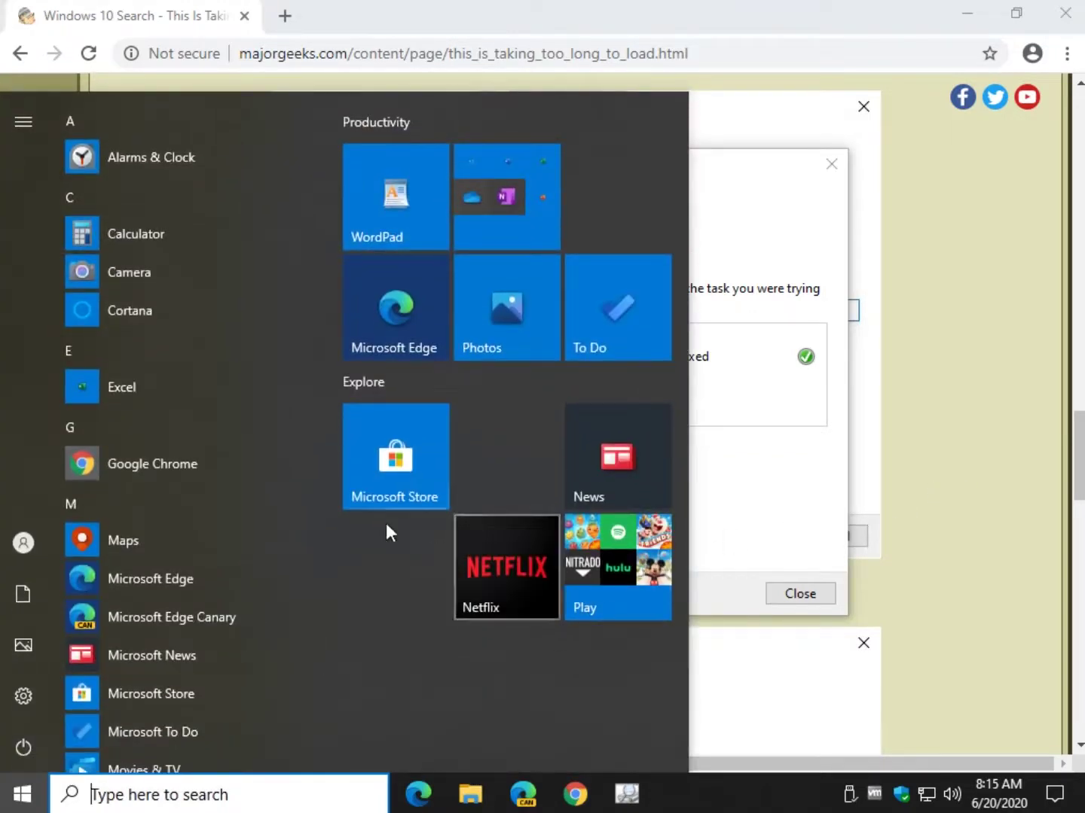
left_click(756, 421)
left_click(769, 459)
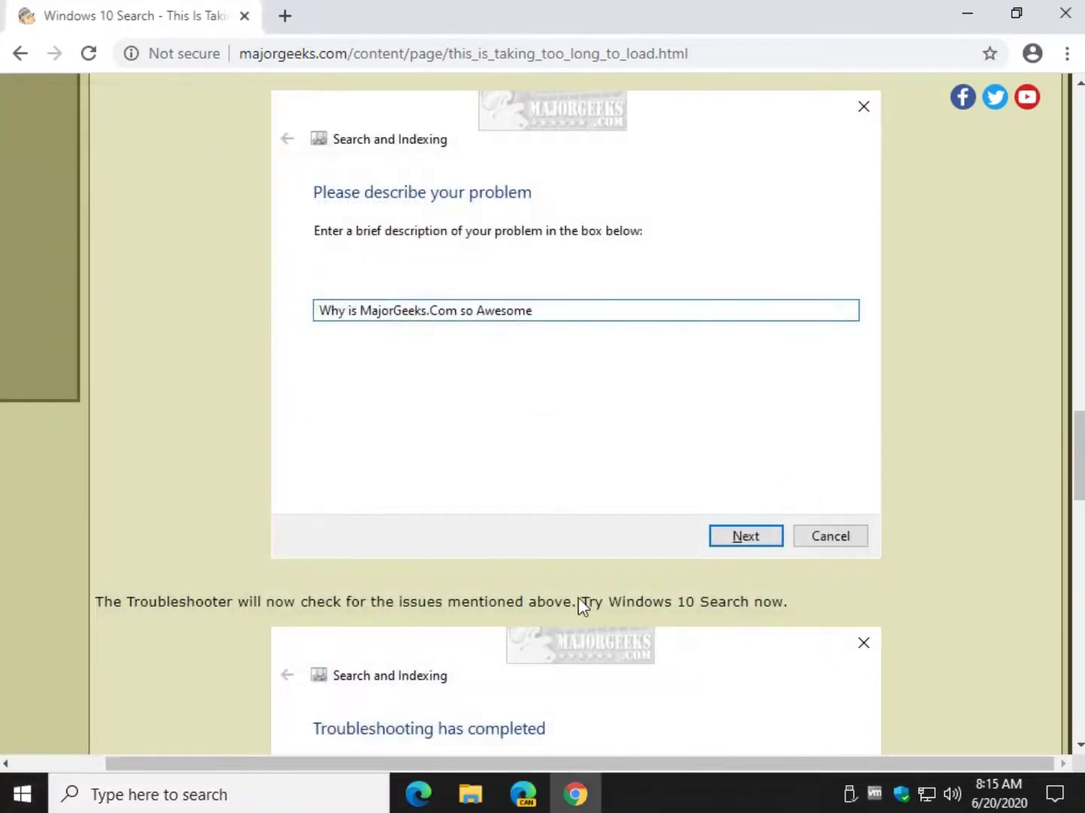
scroll(517, 460, "down", 5)
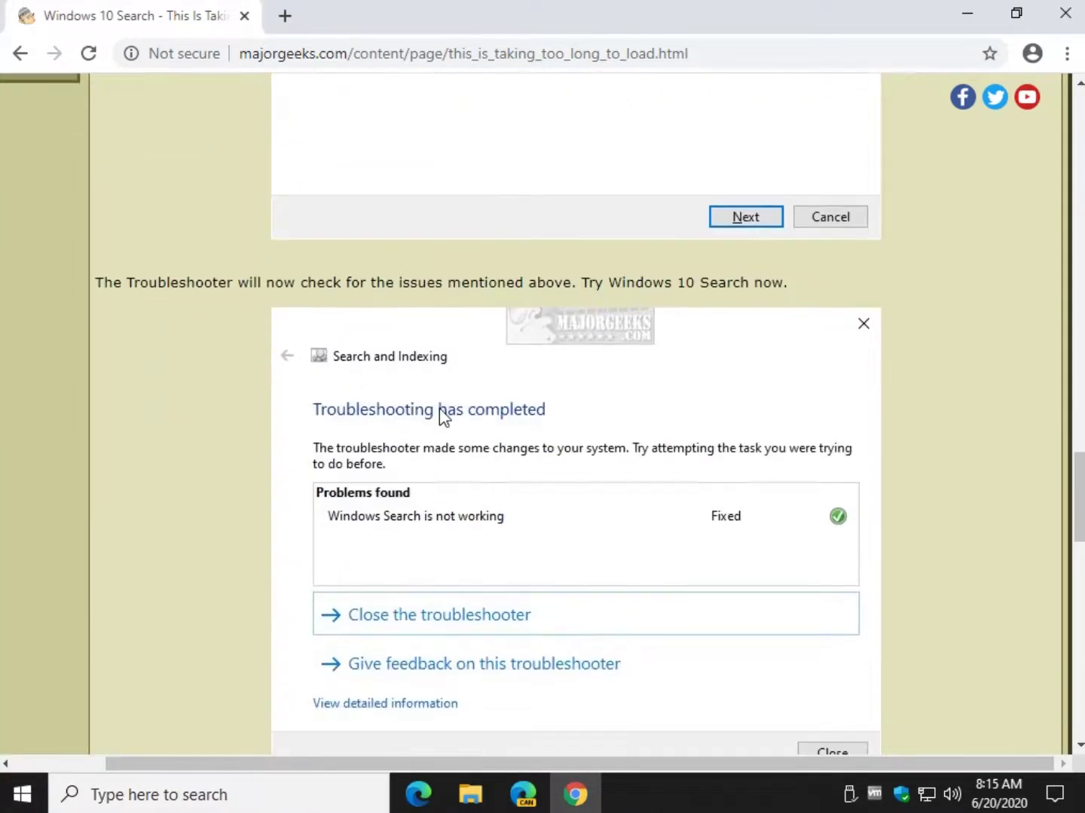
scroll(439, 409, "down", 3)
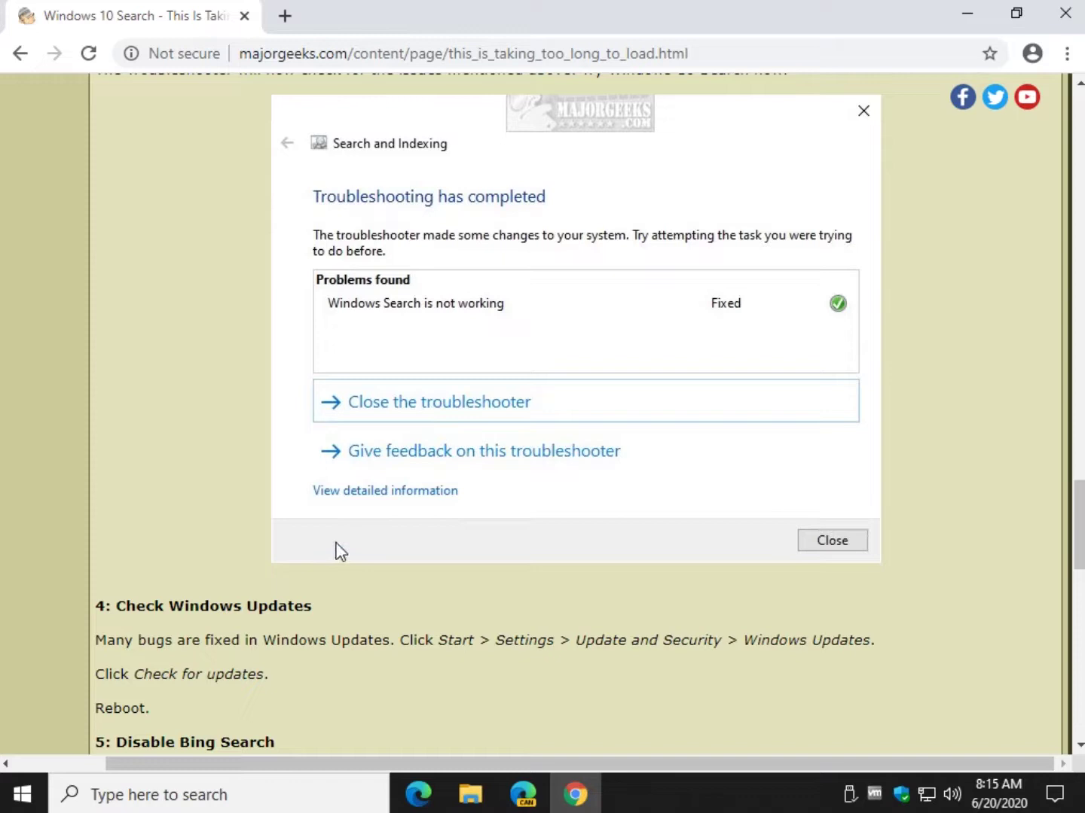
- Rerun the msdt SearchDiagnostic command from Run with administrator rights
key("super+r")
key("Return")
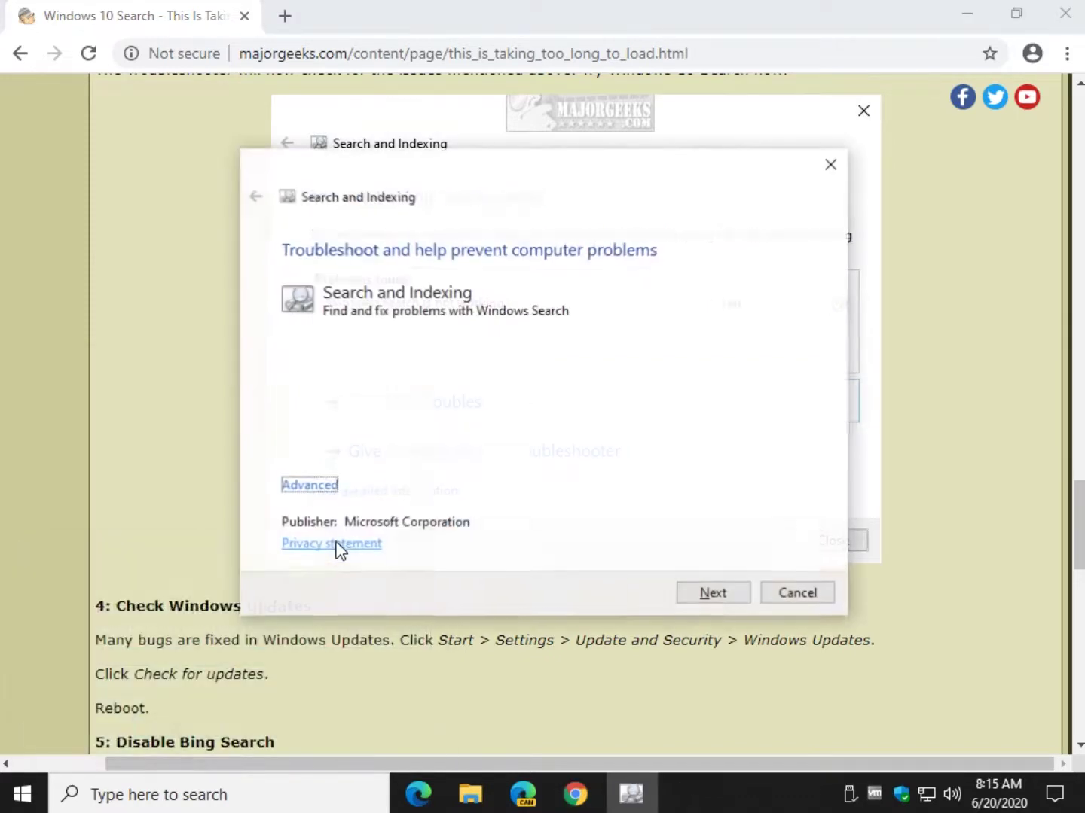
left_click(294, 485)
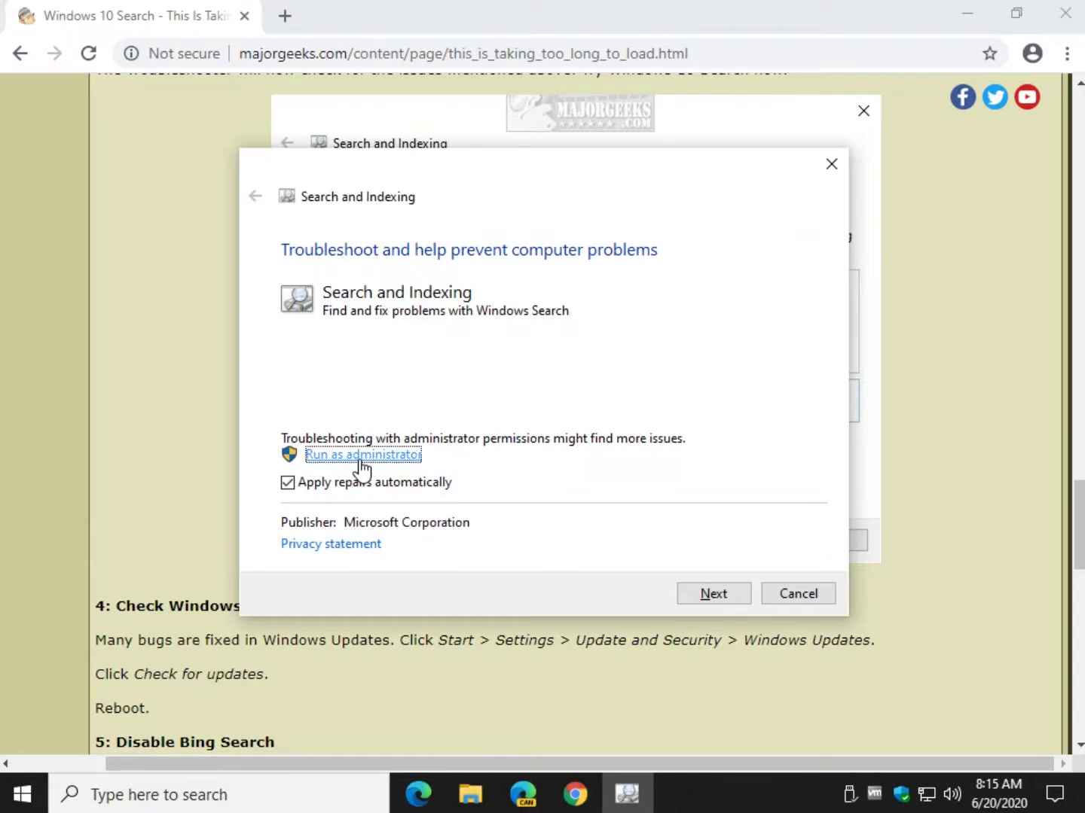
left_click(363, 456)
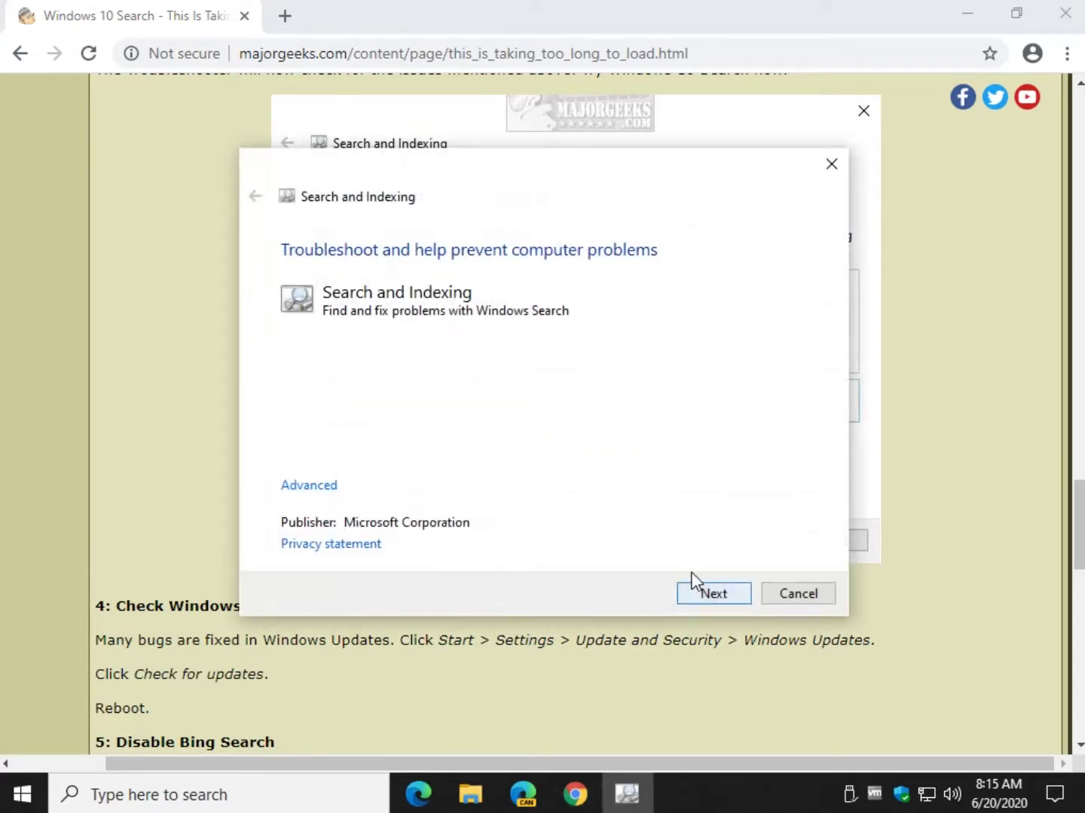
left_click(706, 592)
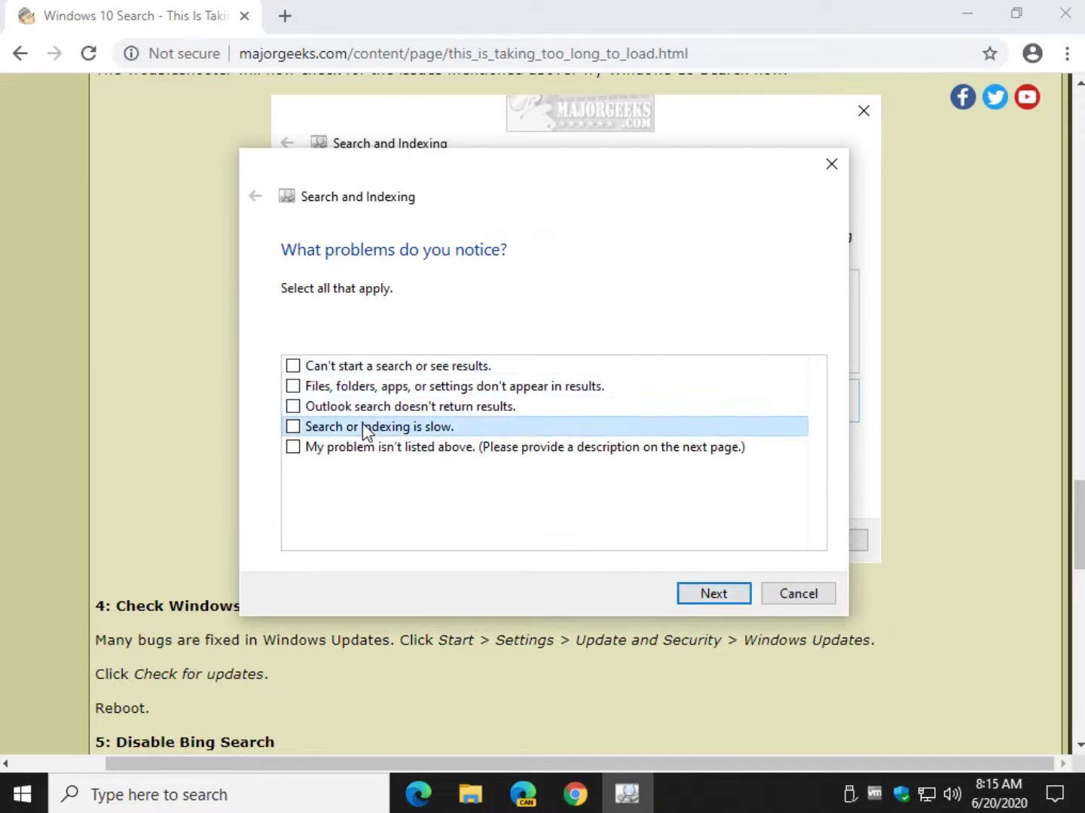
- Tick both search problem boxes and continue with no description to run detection
left_click(293, 366)
left_click(294, 426)
left_click(697, 595)
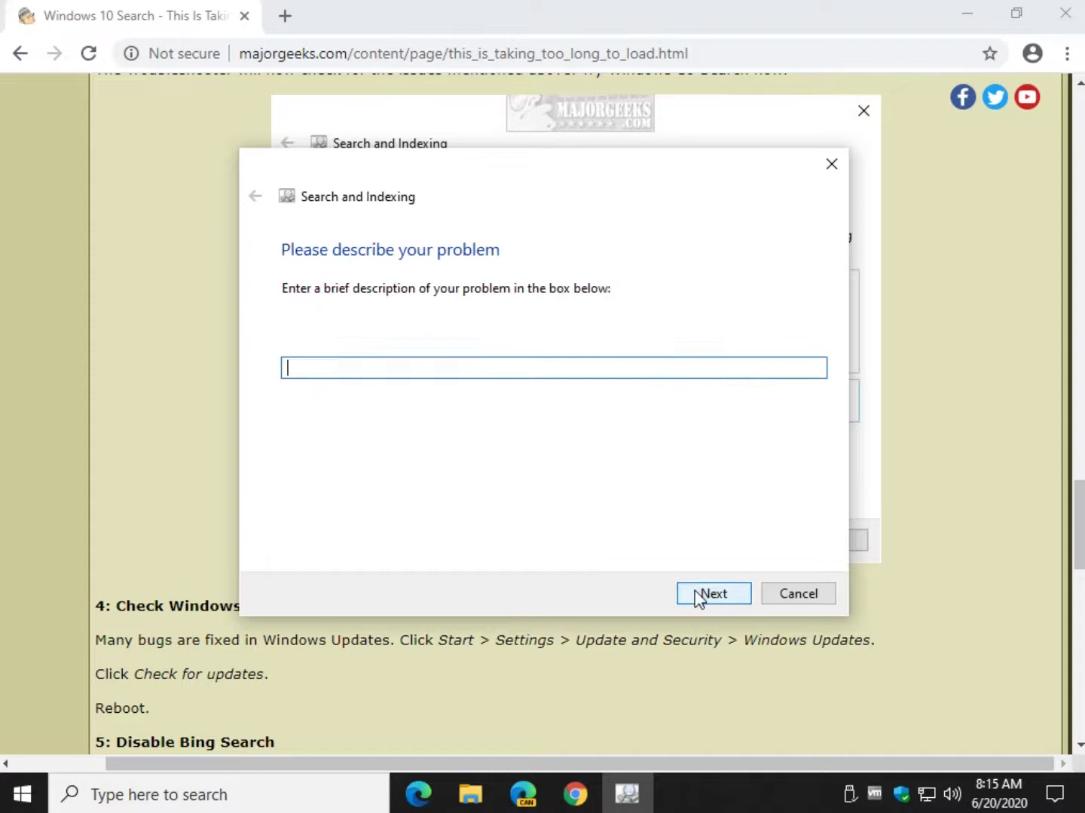
left_click(697, 595)
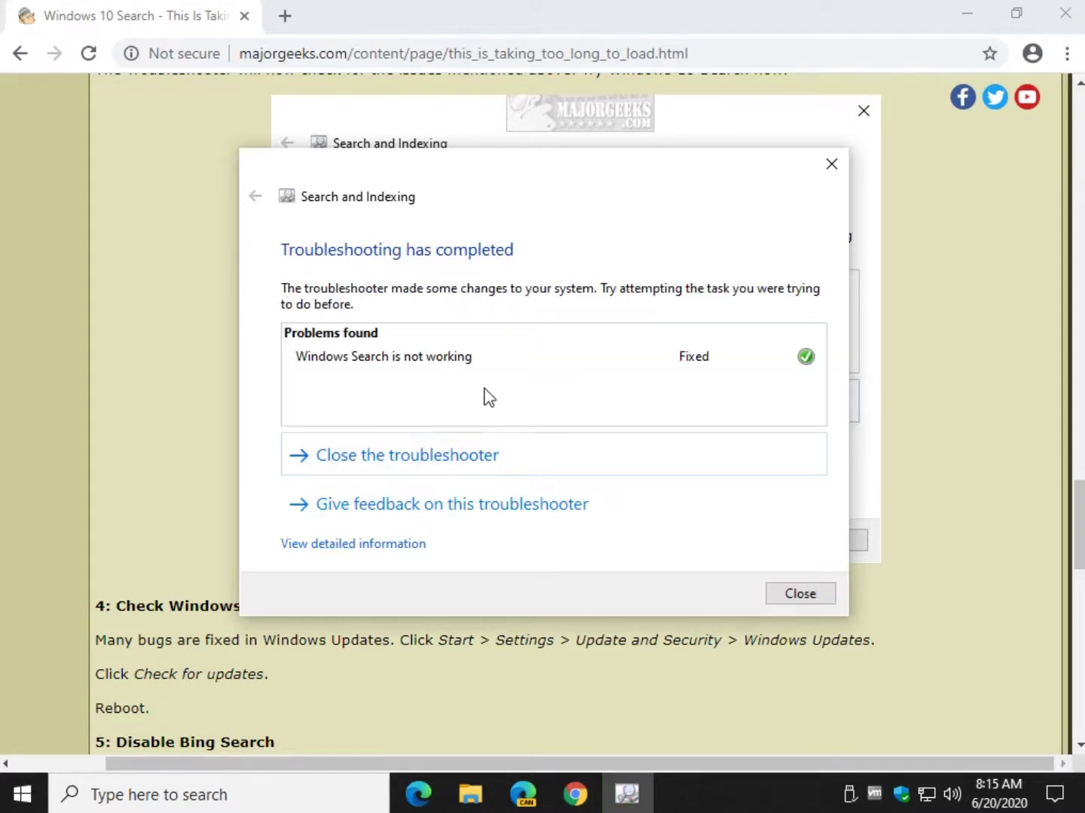
left_click(353, 545)
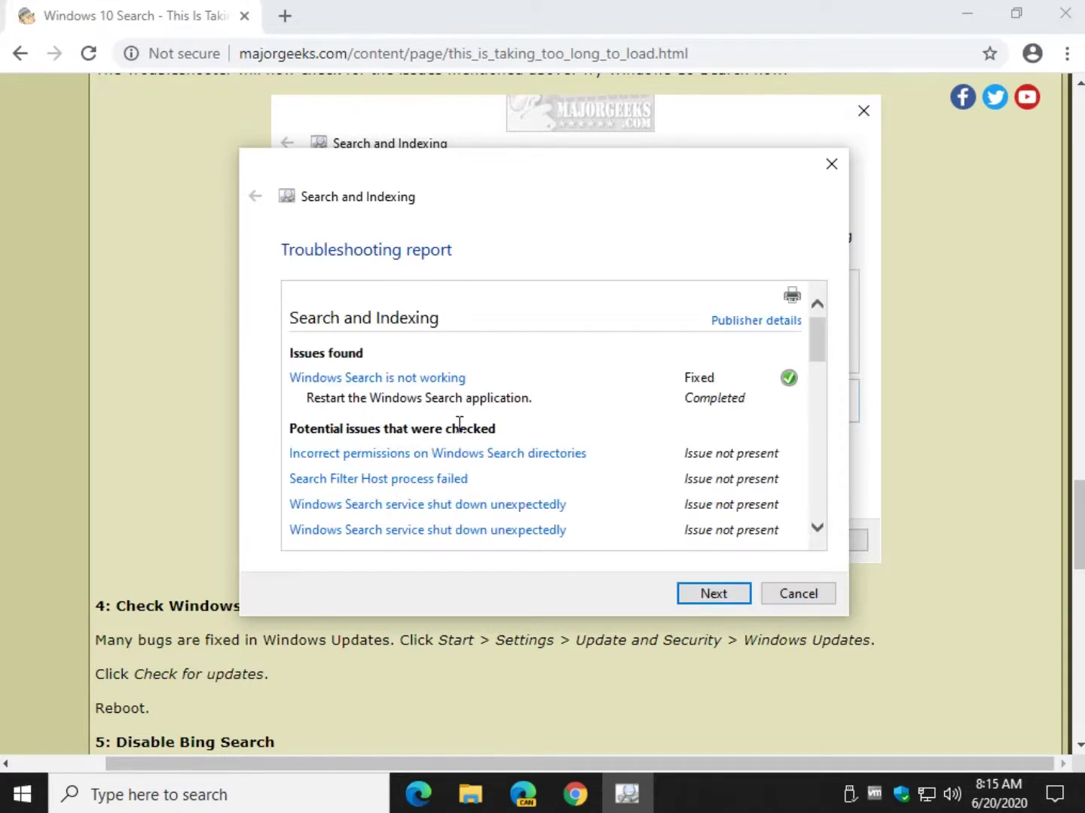
scroll(533, 390, "down", 1)
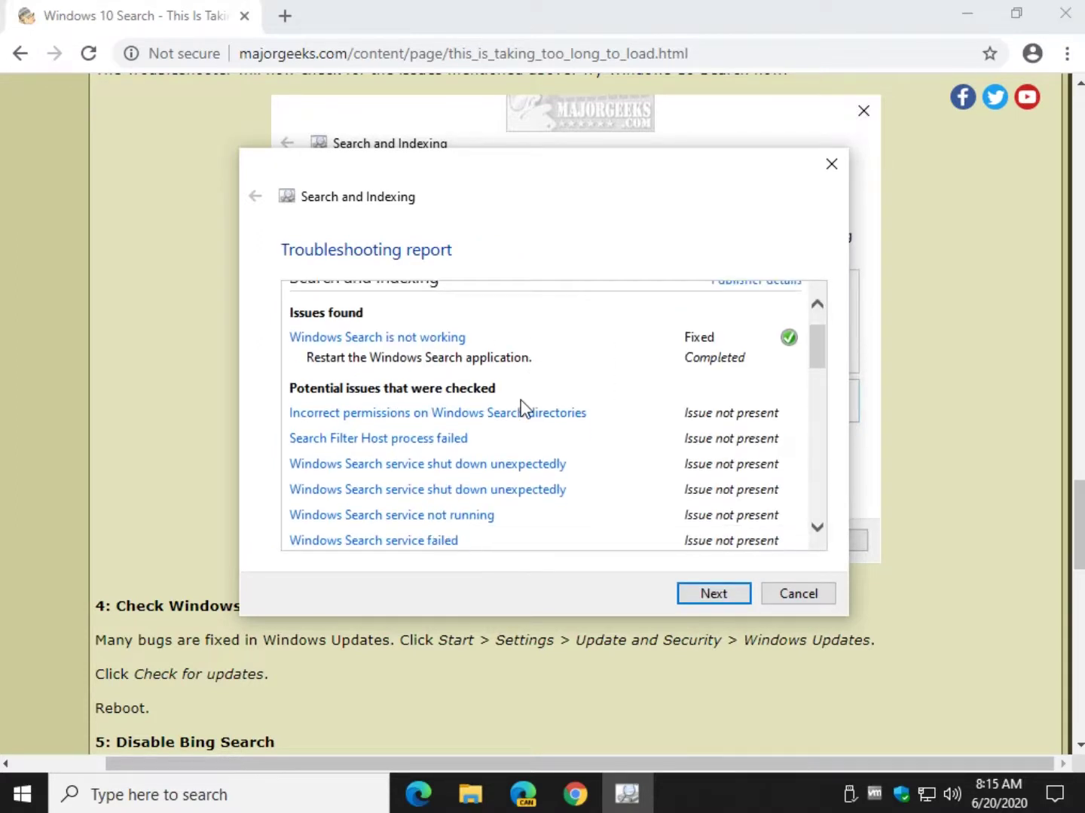
scroll(522, 406, "down", 3)
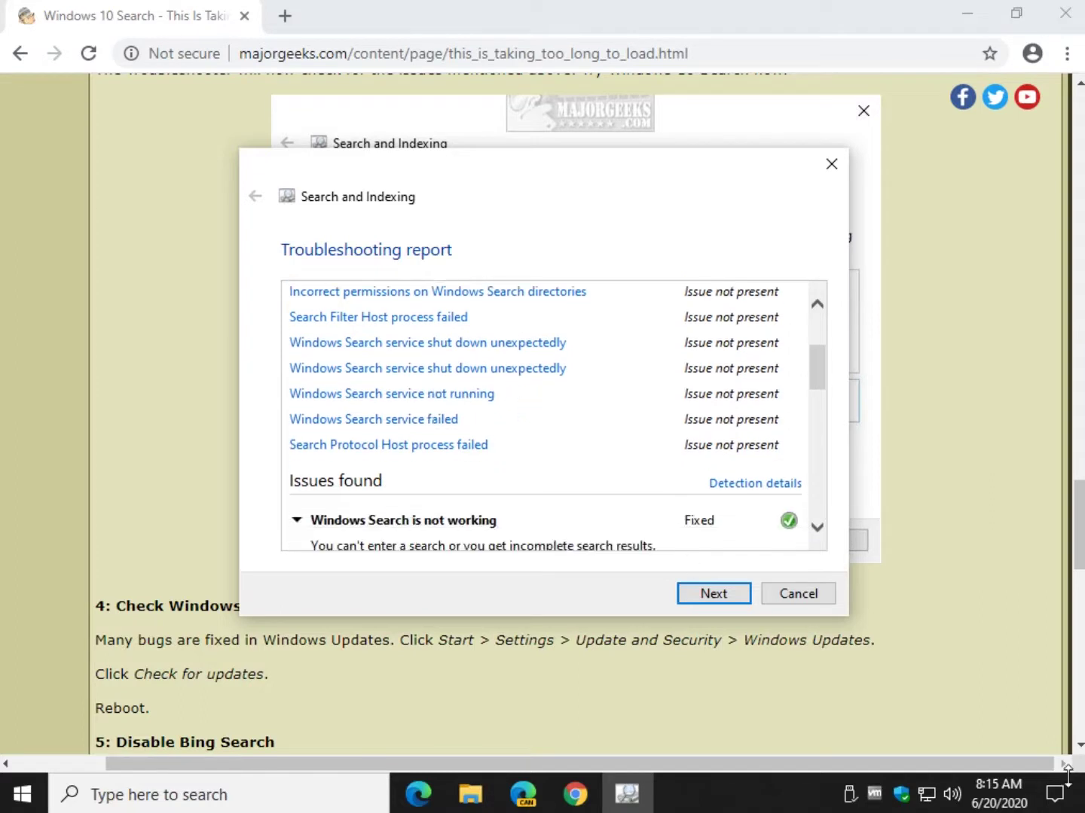
scroll(695, 476, "down", 5)
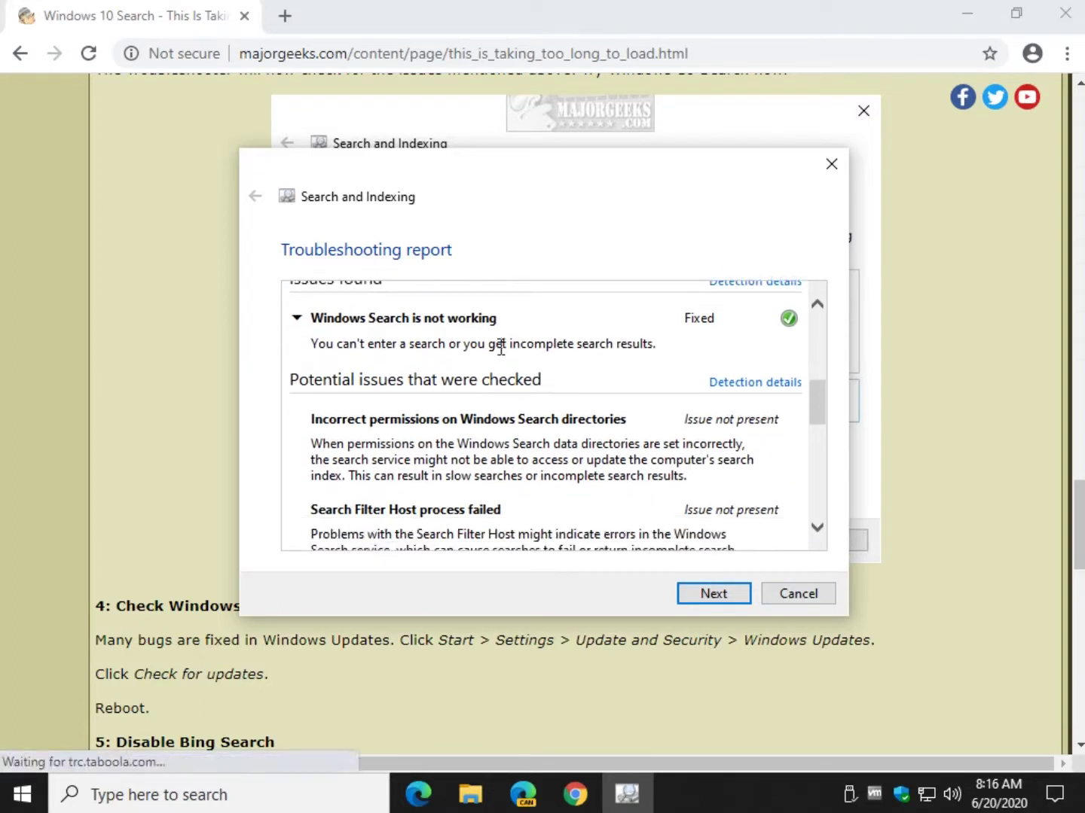
scroll(508, 417, "down", 5)
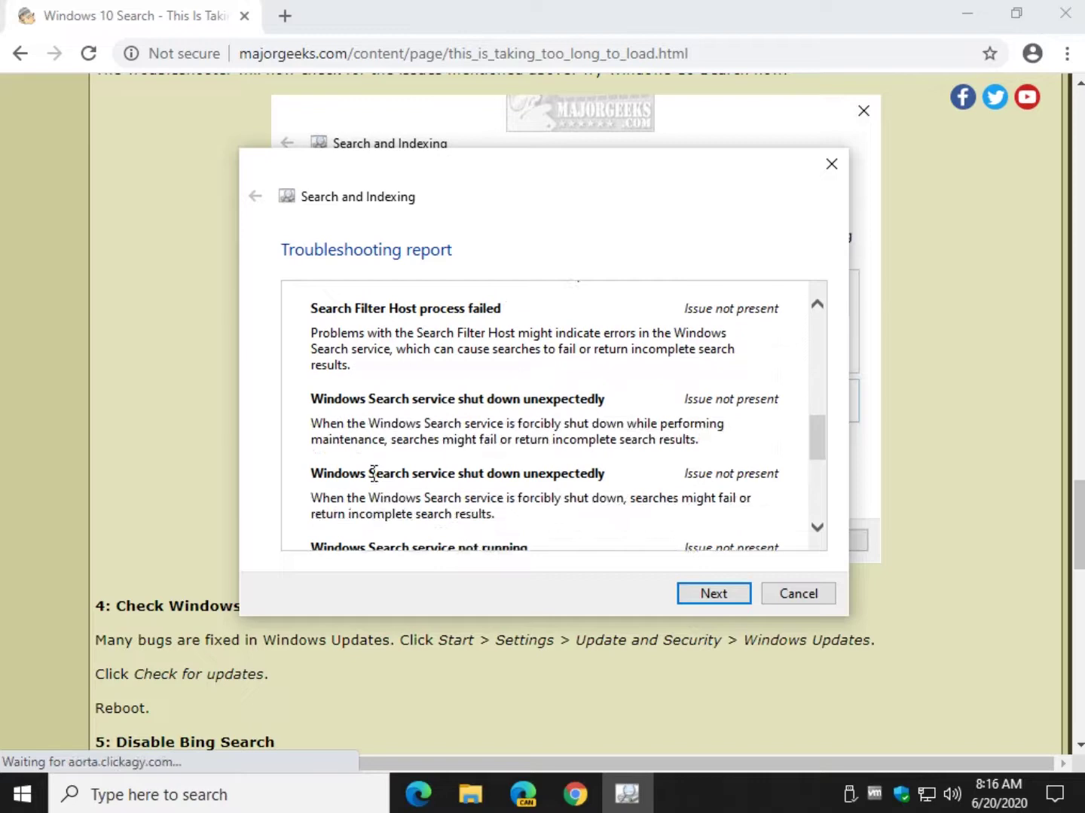
scroll(415, 478, "down", 7)
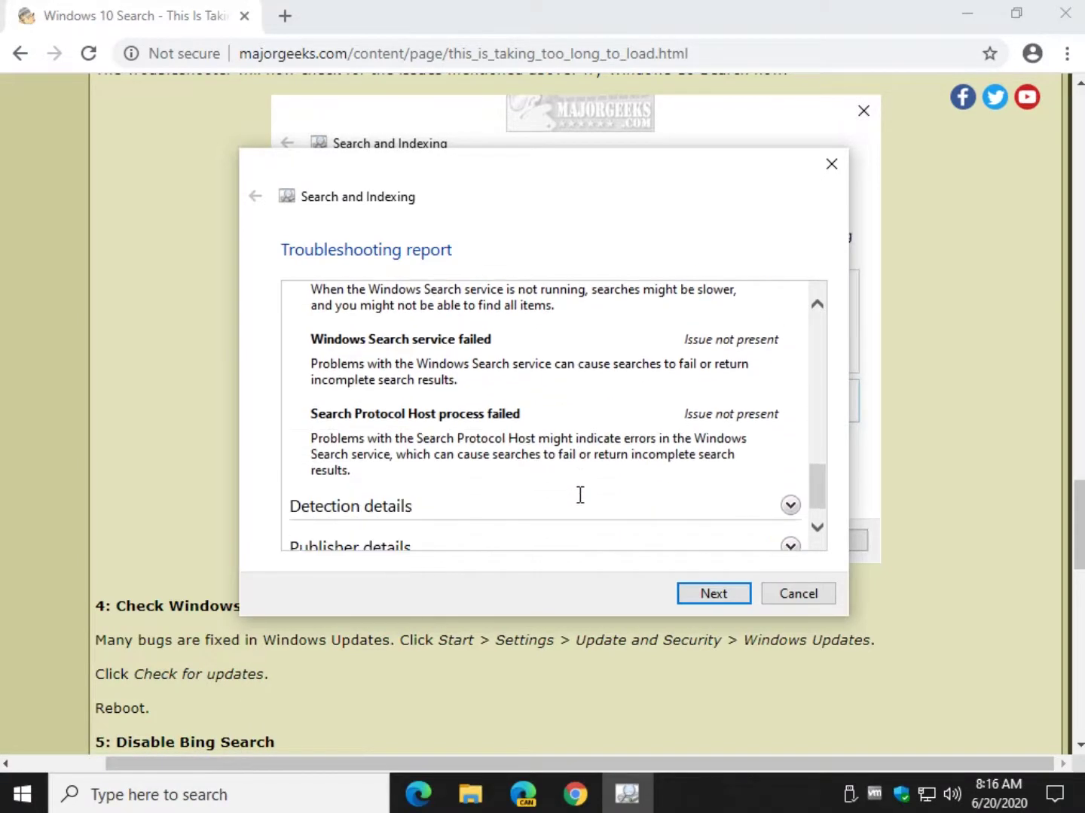
scroll(550, 506, "down", 1)
left_click(388, 488)
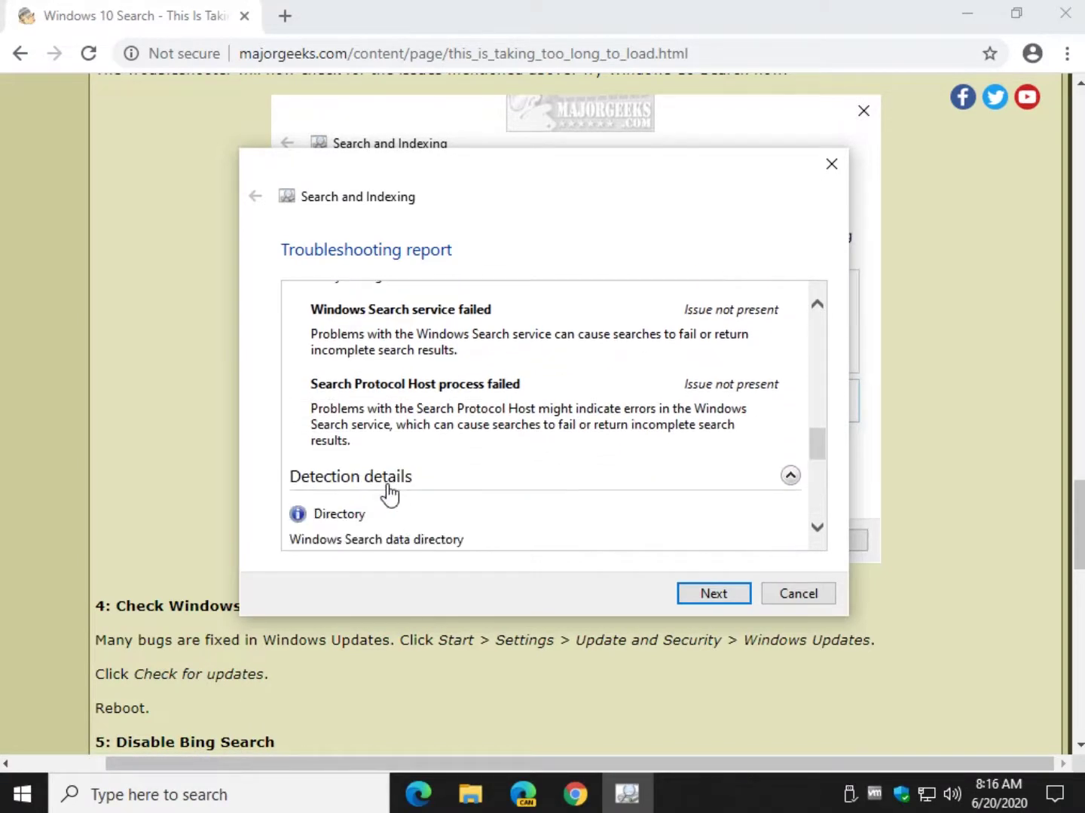
scroll(427, 466, "down", 3)
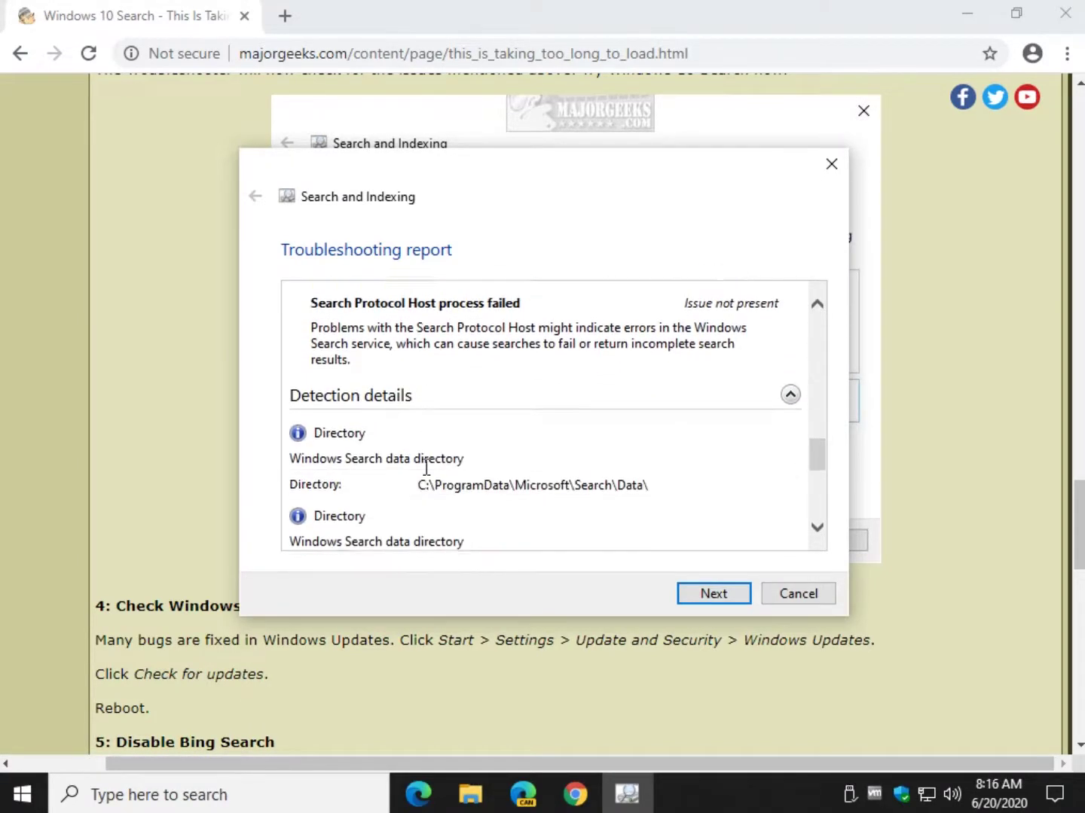
left_click(832, 165)
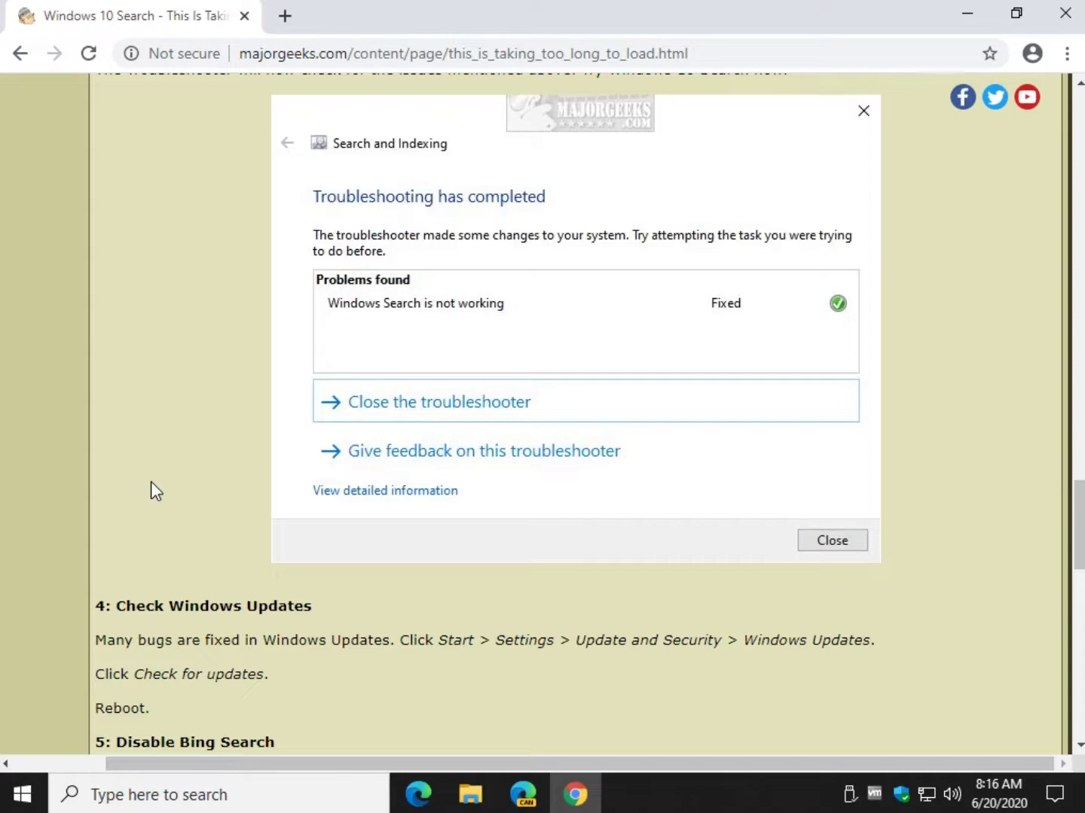
- Check for updates under Settings' Update & Security, confirm up to date at 8:16 AM, close Settings
left_click(21, 795)
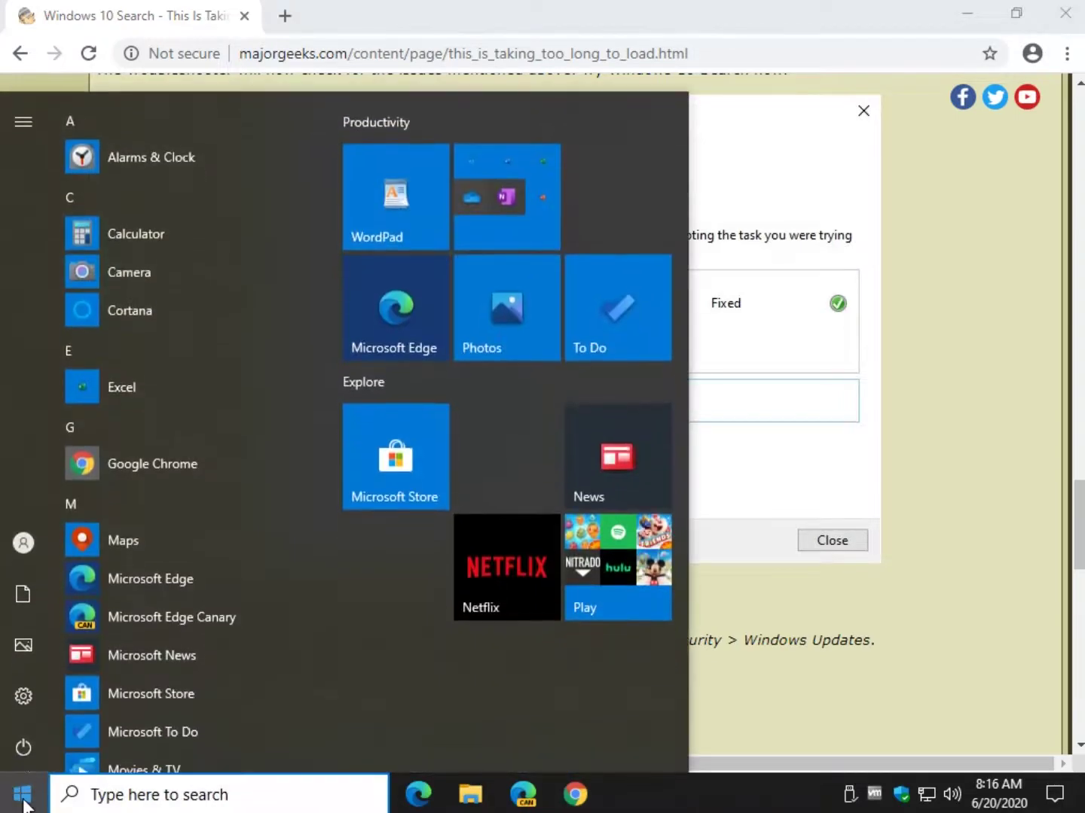
left_click(31, 692)
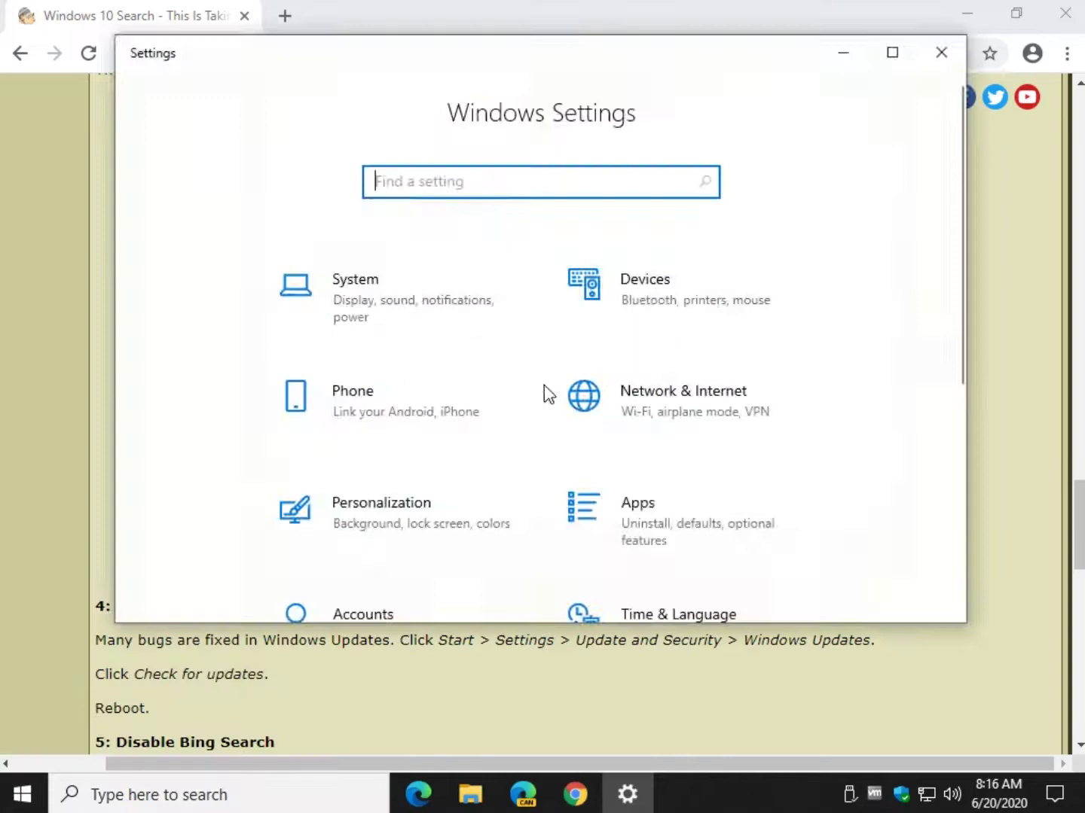
scroll(546, 387, "down", 4)
left_click(336, 553)
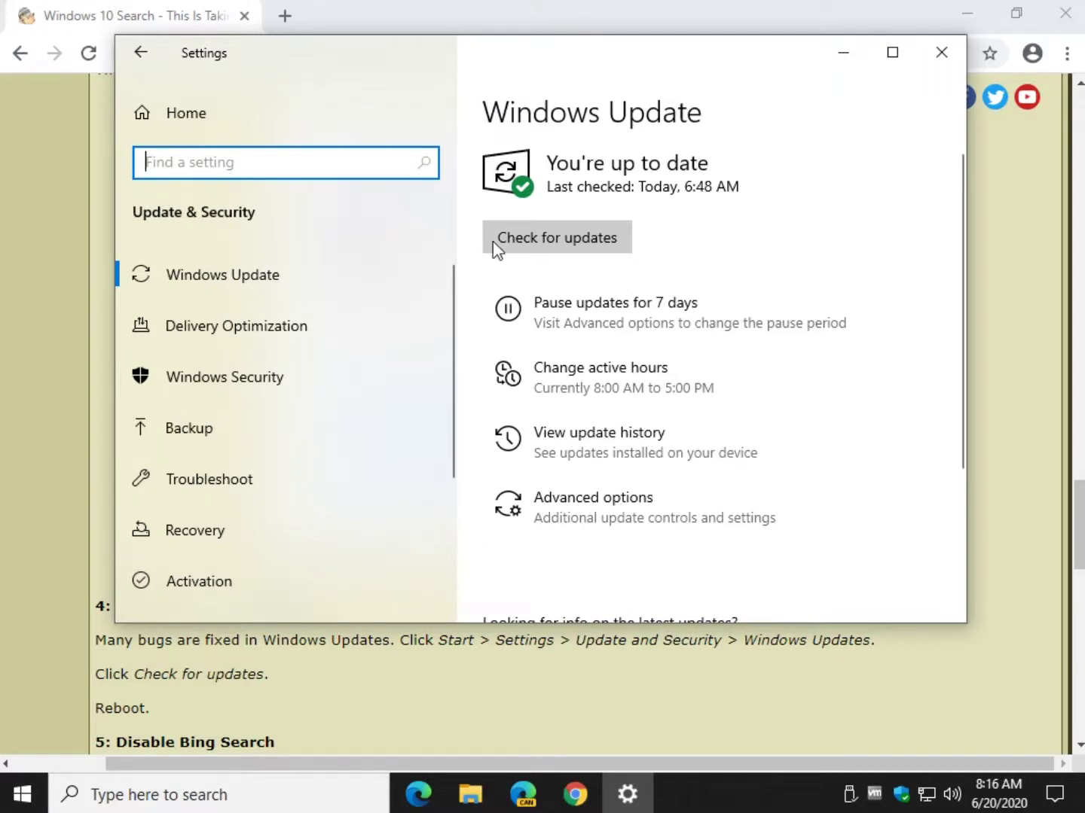
left_click(543, 252)
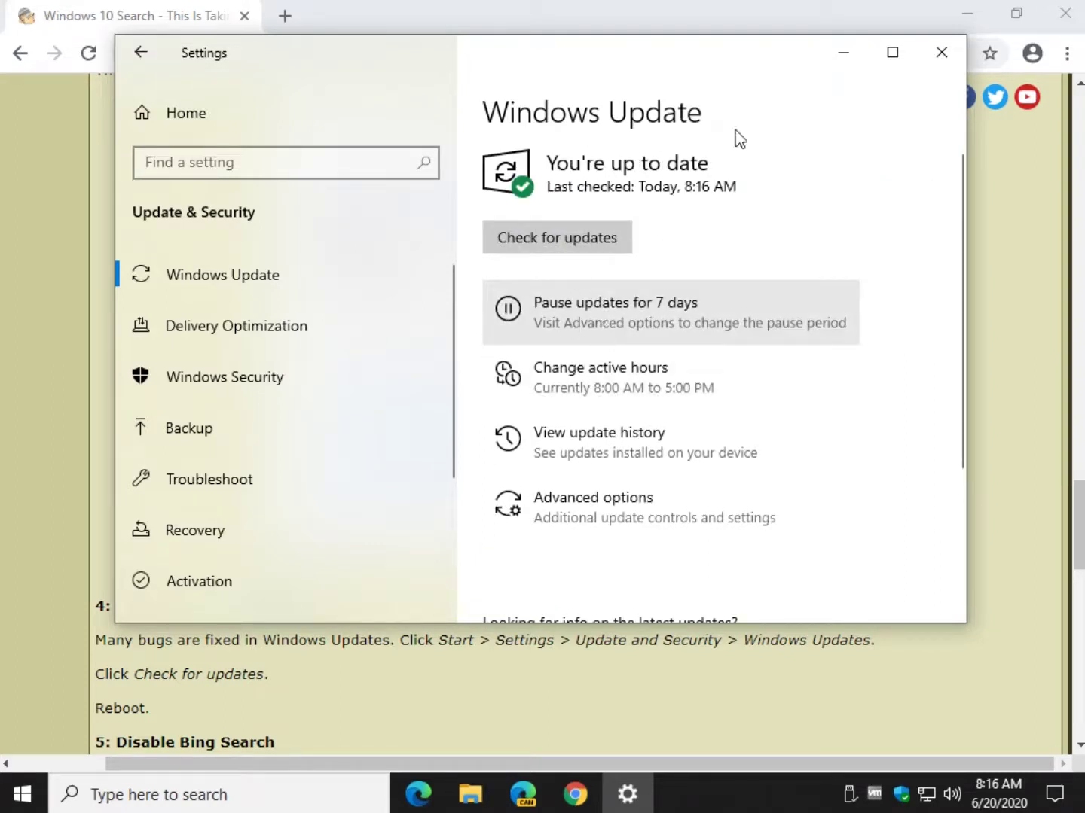
left_click(946, 57)
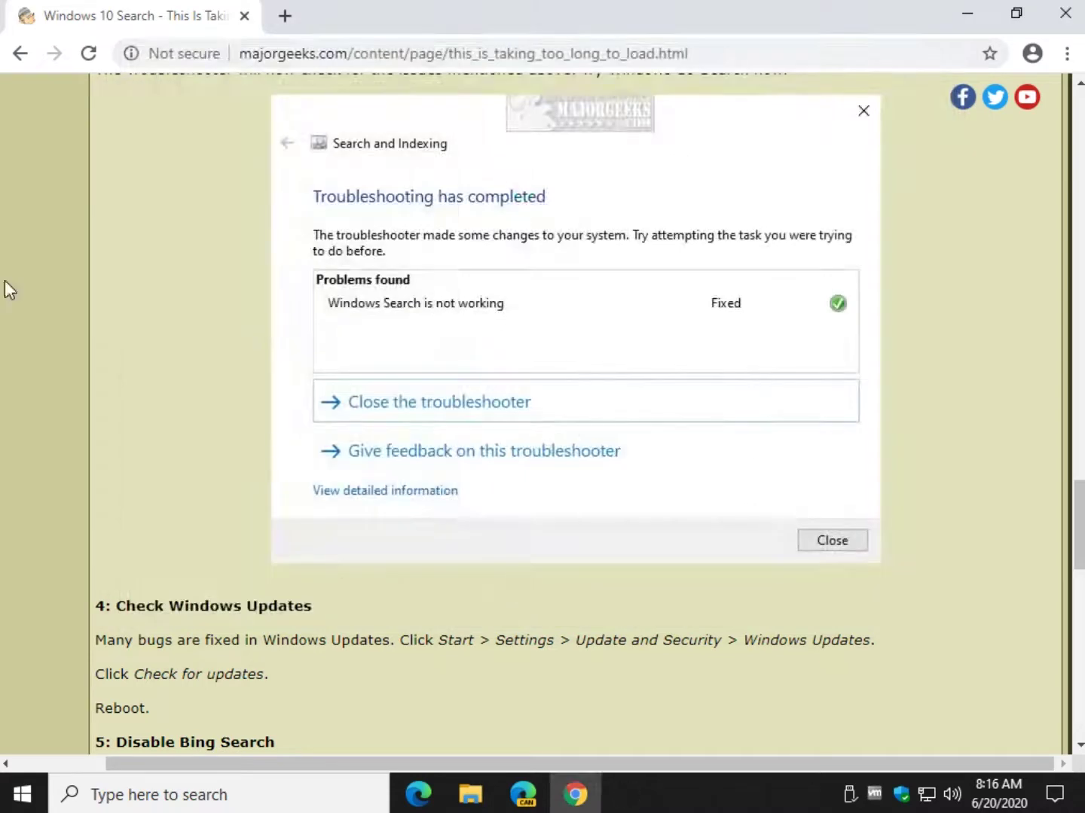
- Scroll through the MajorGeeks guide on disabling Bing search in the Windows 10 Start Menu
scroll(185, 339, "down", 1)
scroll(190, 343, "down", 2)
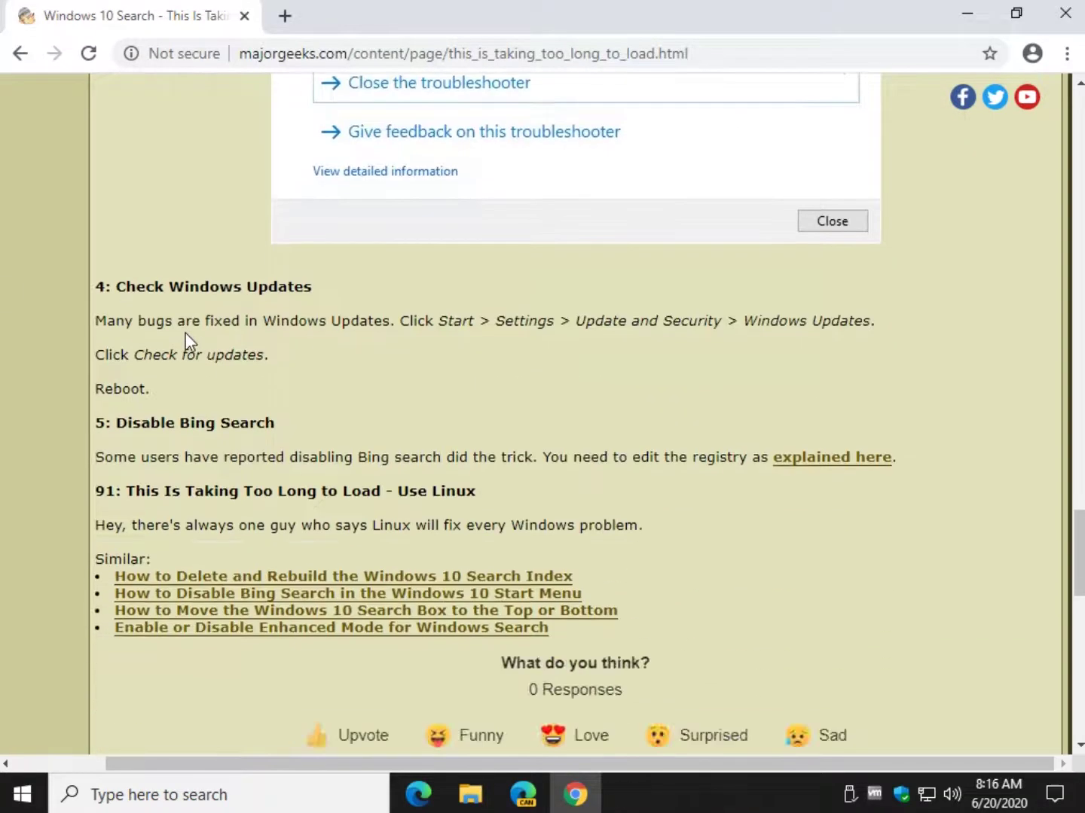
scroll(188, 341, "down", 1)
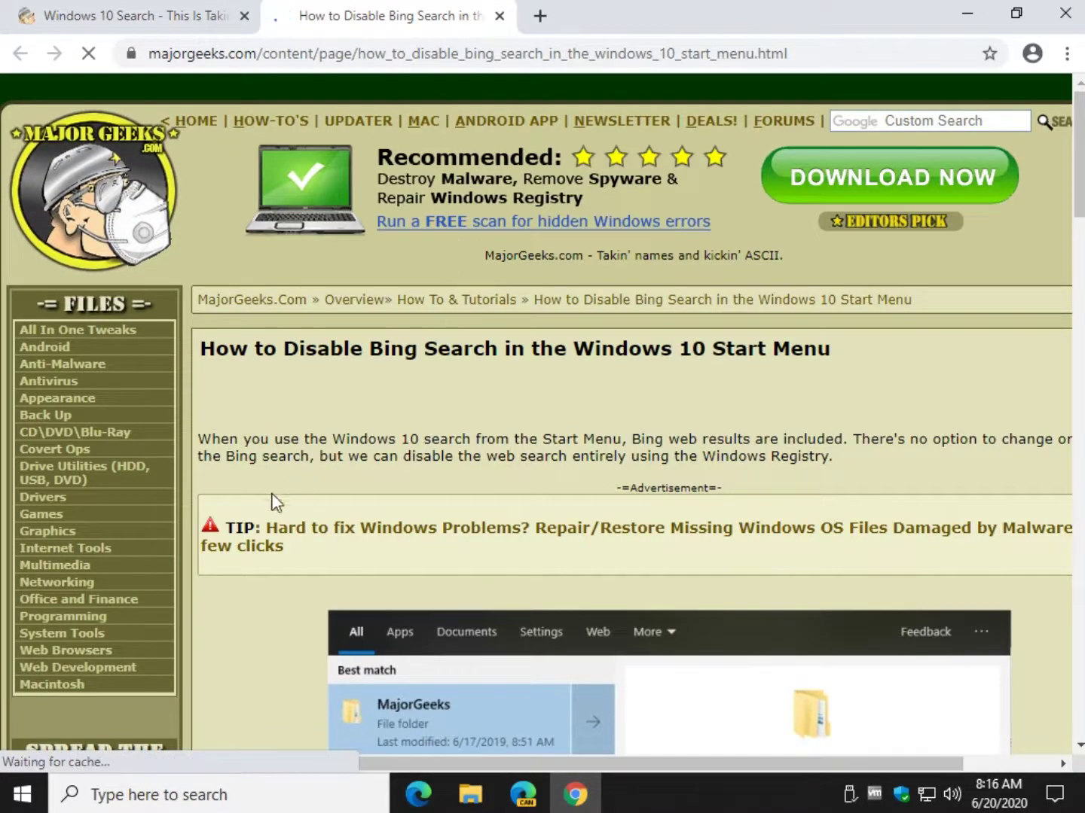
scroll(283, 452, "down", 2)
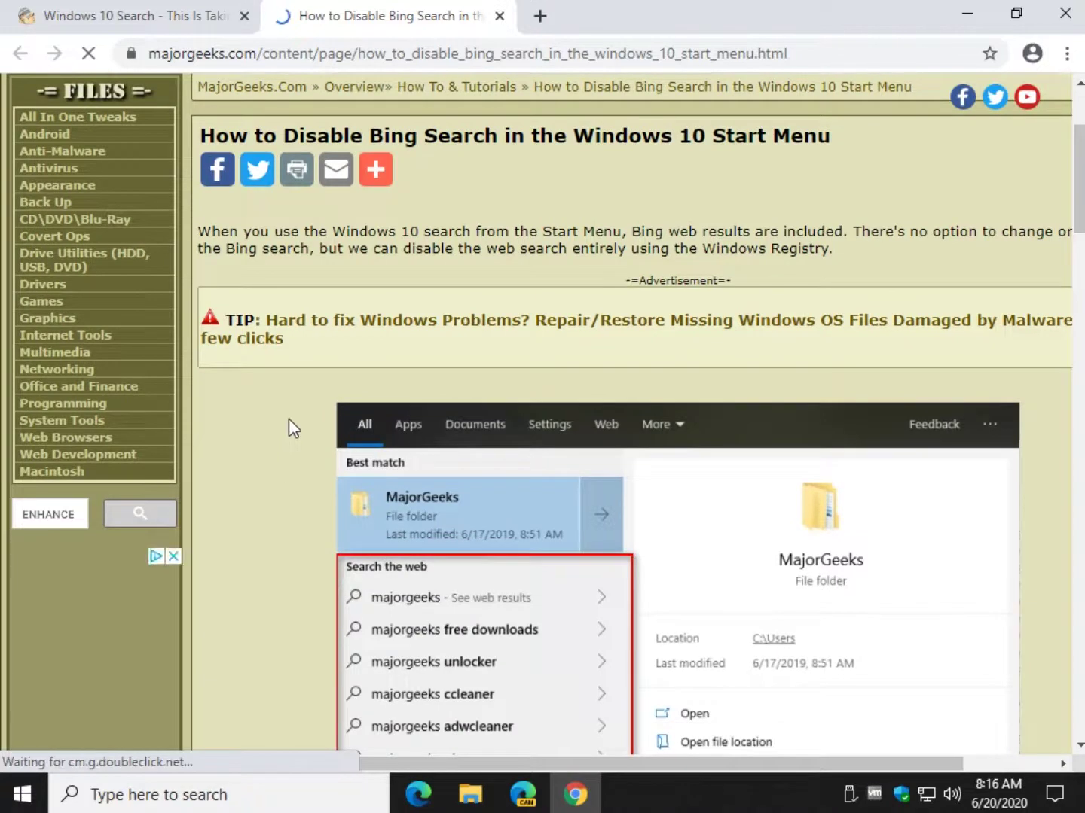
scroll(287, 418, "down", 1)
scroll(288, 419, "down", 3)
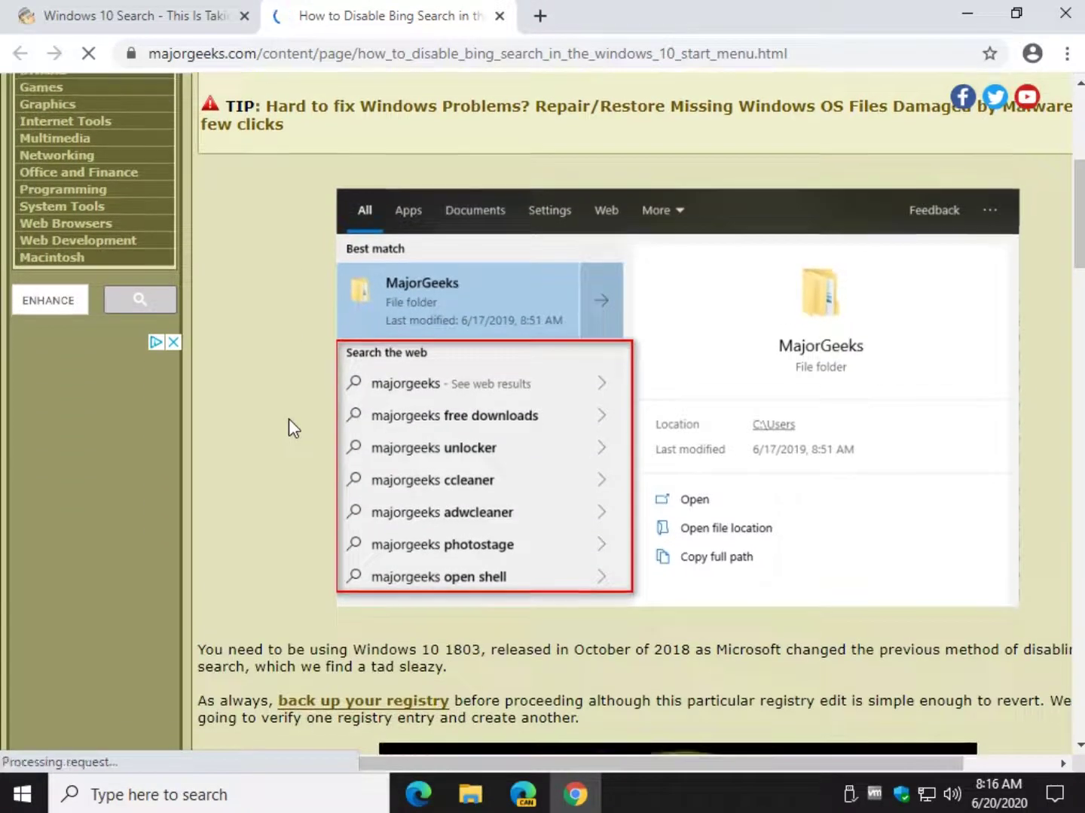
scroll(288, 419, "down", 2)
scroll(288, 418, "down", 1)
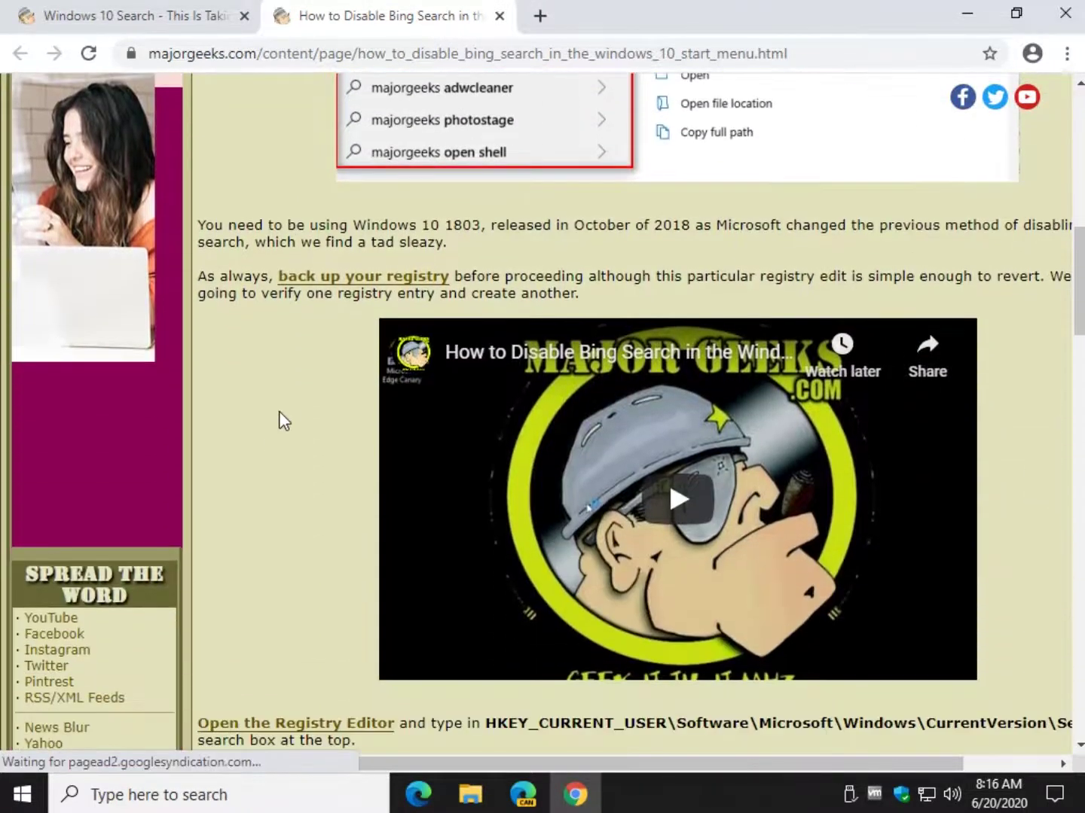
scroll(281, 405, "down", 2)
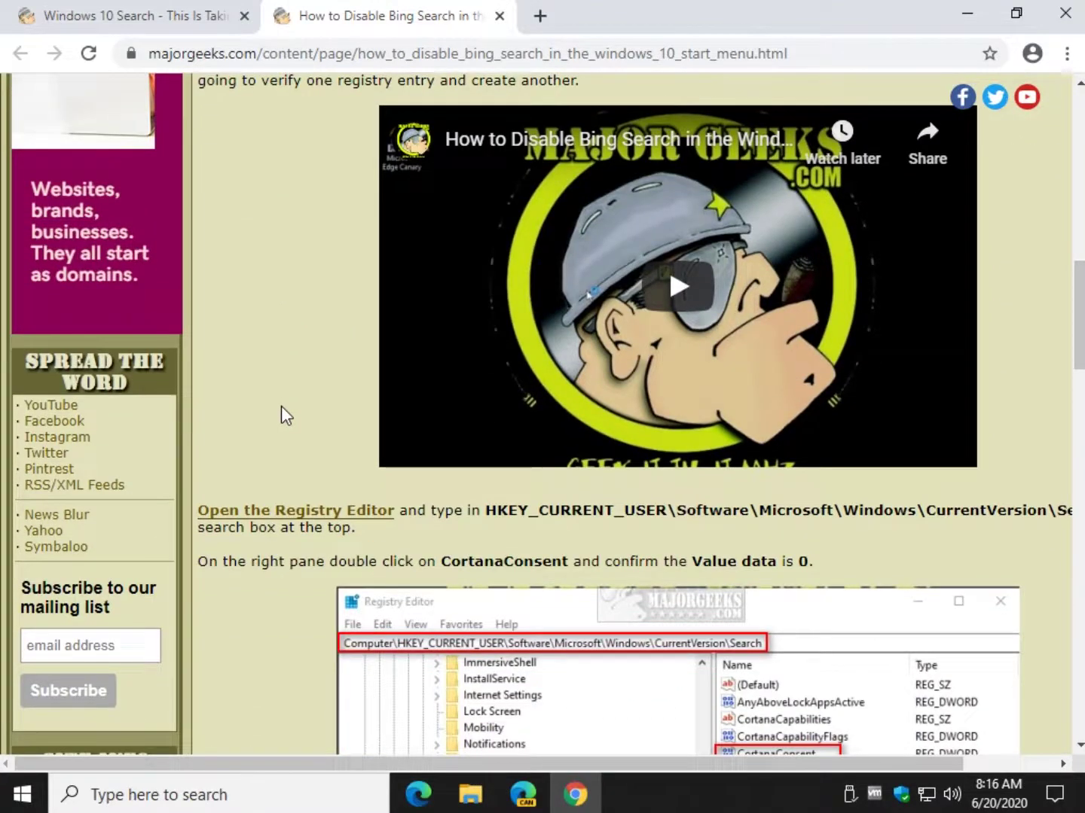
scroll(281, 406, "down", 2)
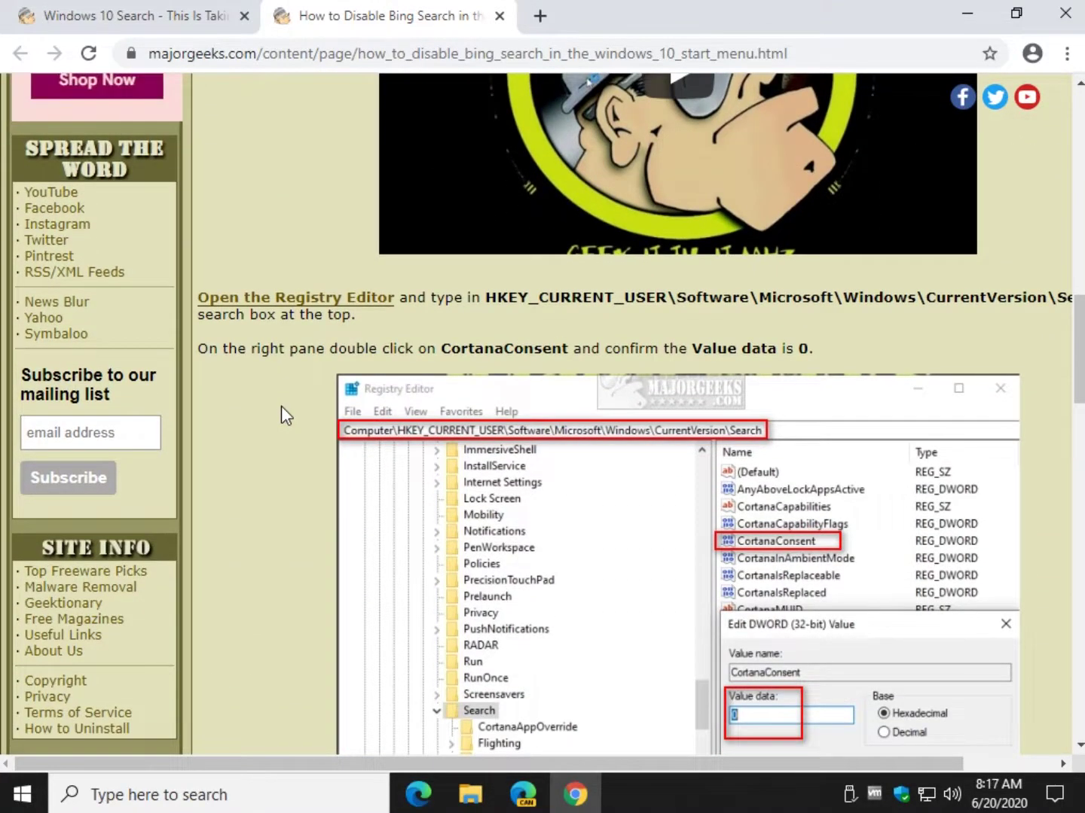
scroll(282, 405, "down", 3)
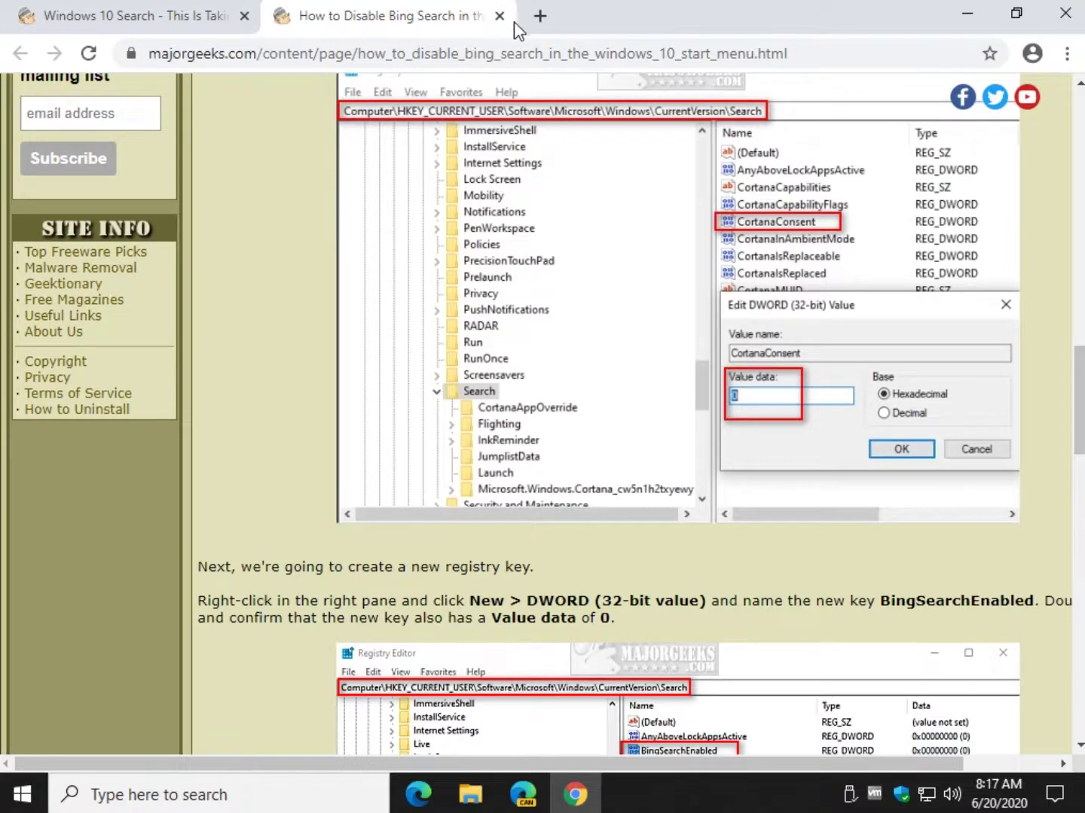
key("ctrl+w")
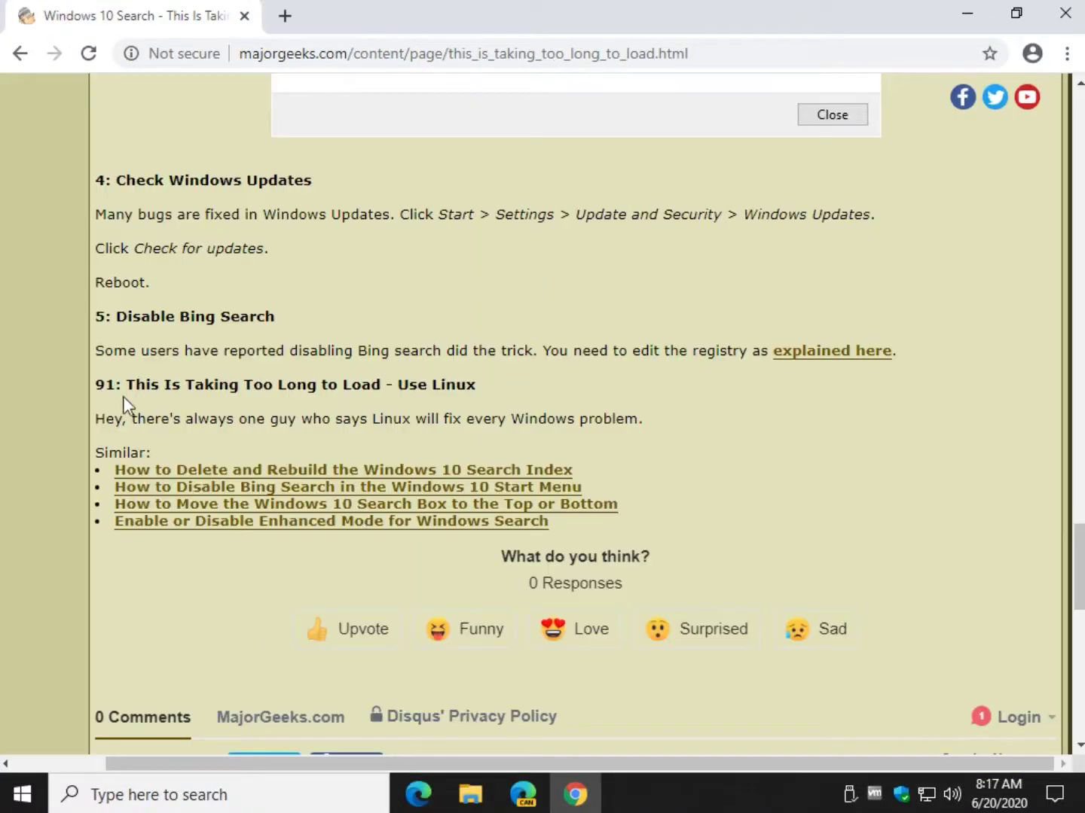
left_click_drag(234, 347, 497, 344)
left_click(636, 351)
scroll(474, 291, "up", 4)
scroll(208, 417, "up", 20)
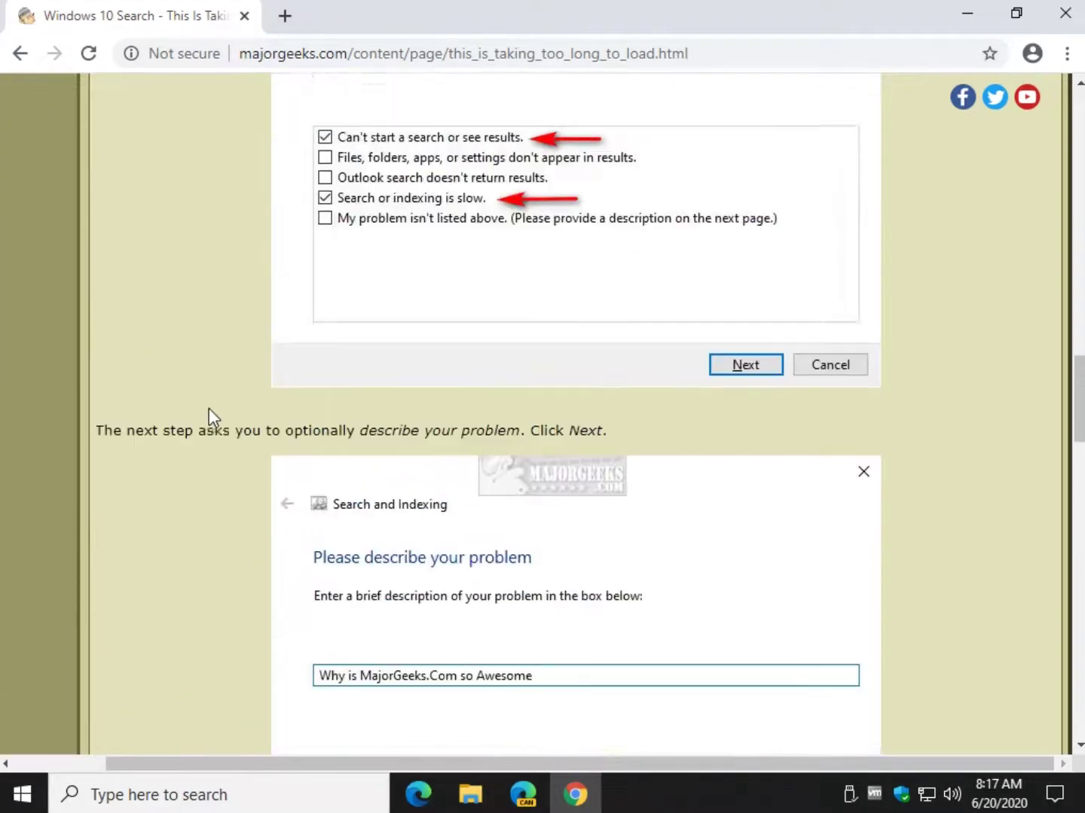
scroll(209, 409, "up", 15)
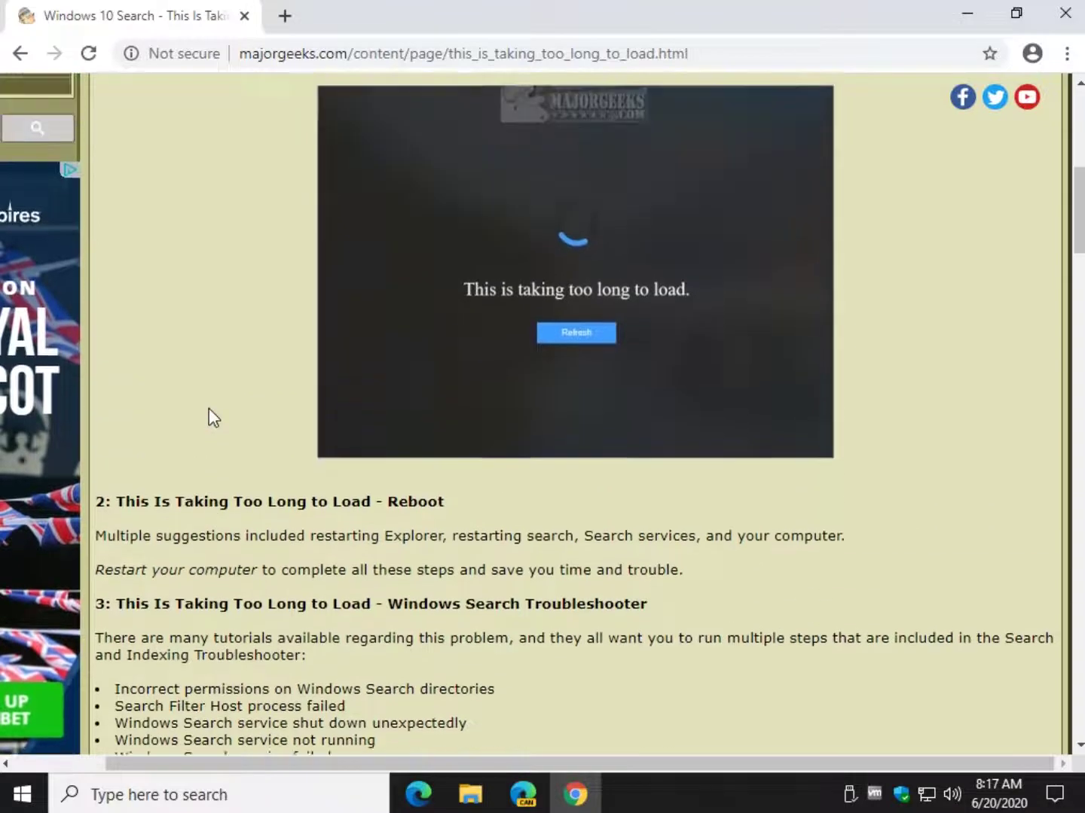